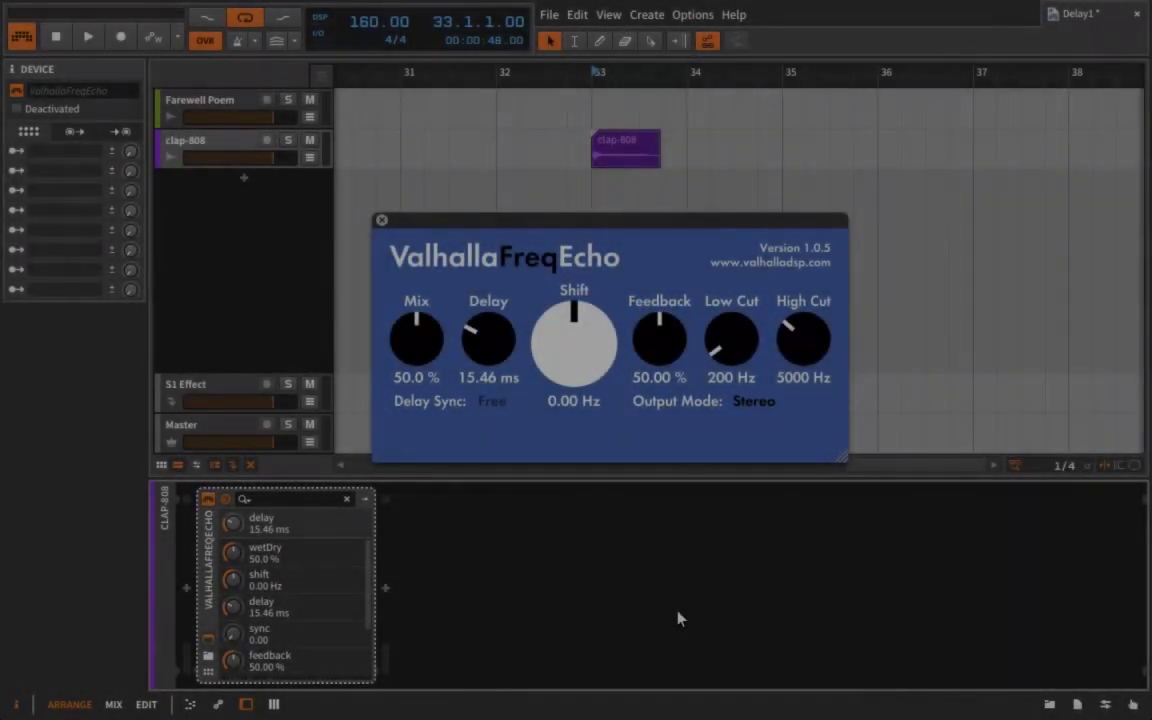
# Step: Turn the clap-808 ValhallaFreqEcho Delay knob up to 67.90 ms
pyautogui.moveTo(489, 338); pyautogui.dragTo(496, 298)
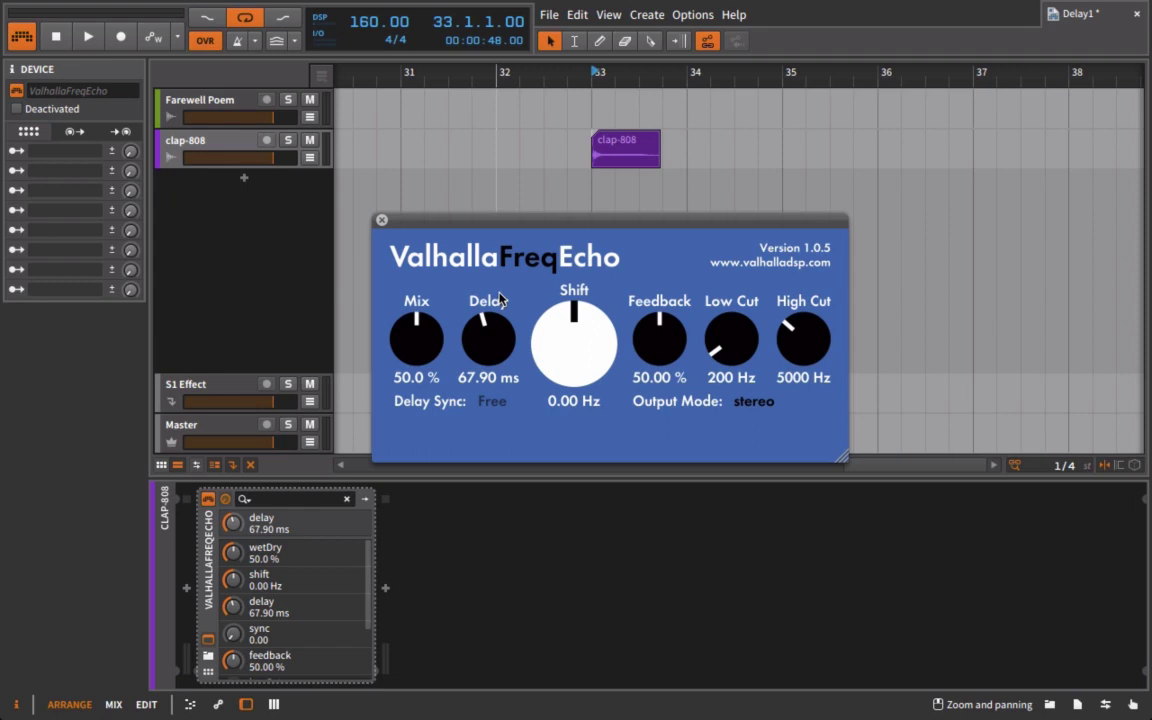
# Step: Set FreqEcho Feedback to 0.00% and Delay Sync to 1/16
pyautogui.moveTo(595, 73); pyautogui.dragTo(600, 73)
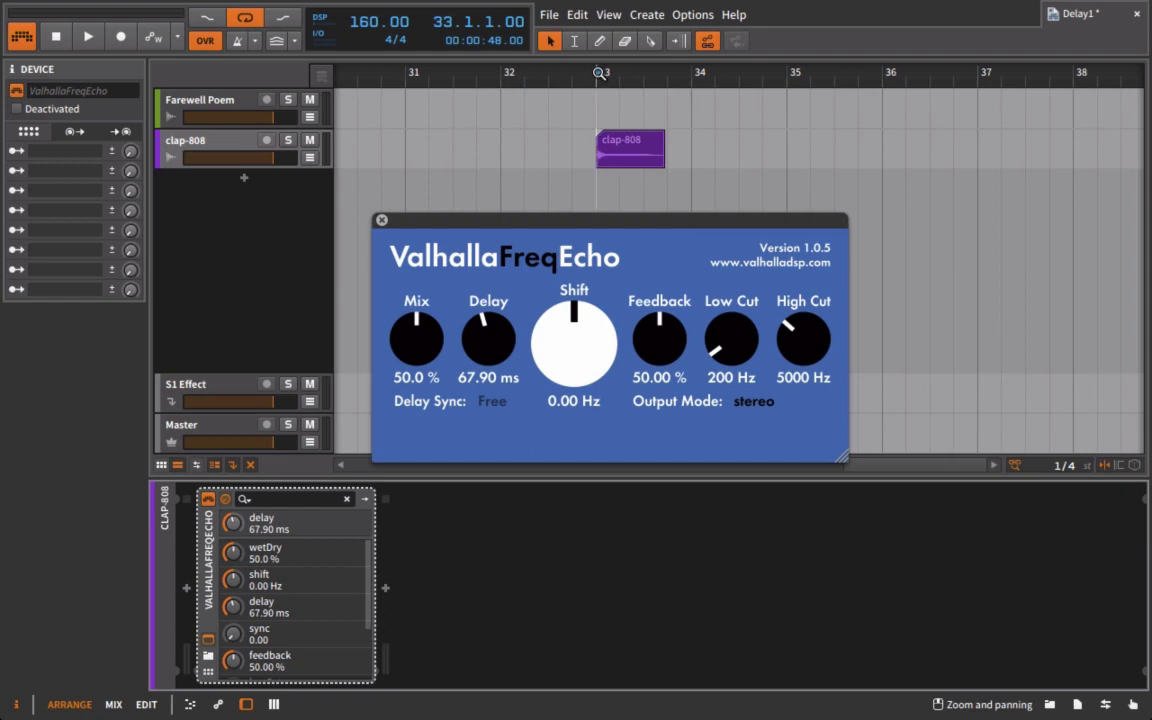
pyautogui.moveTo(621, 355); pyautogui.dragTo(600, 560)
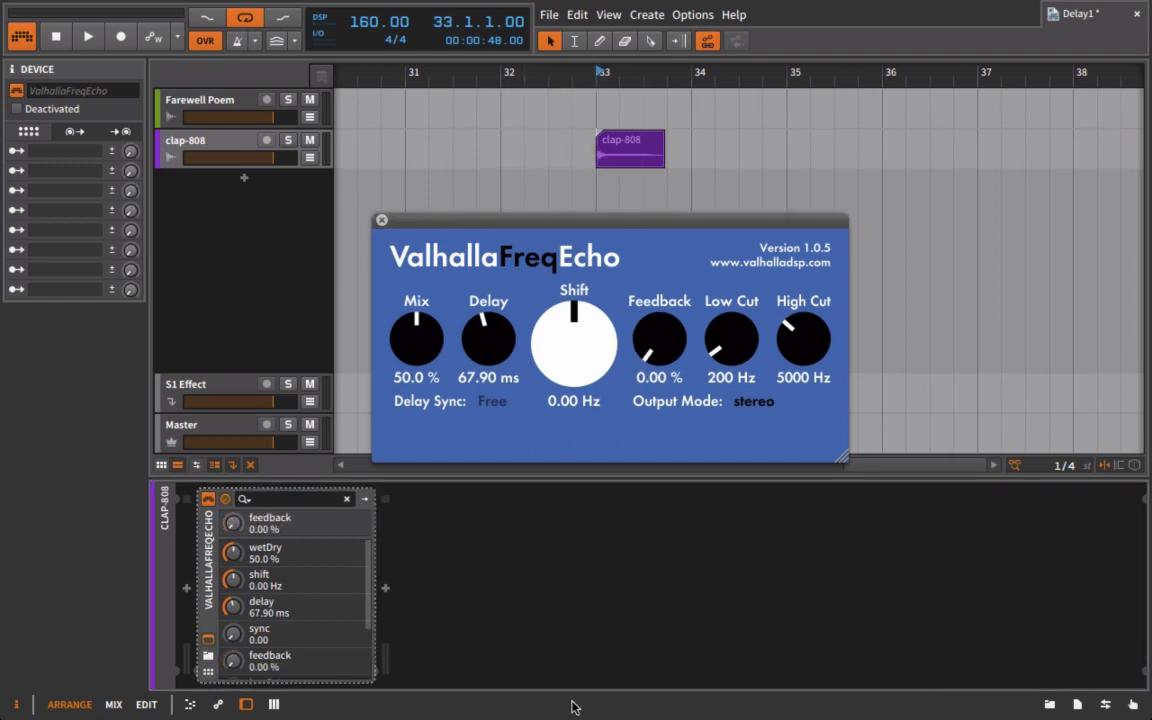
pyautogui.click(492, 401)
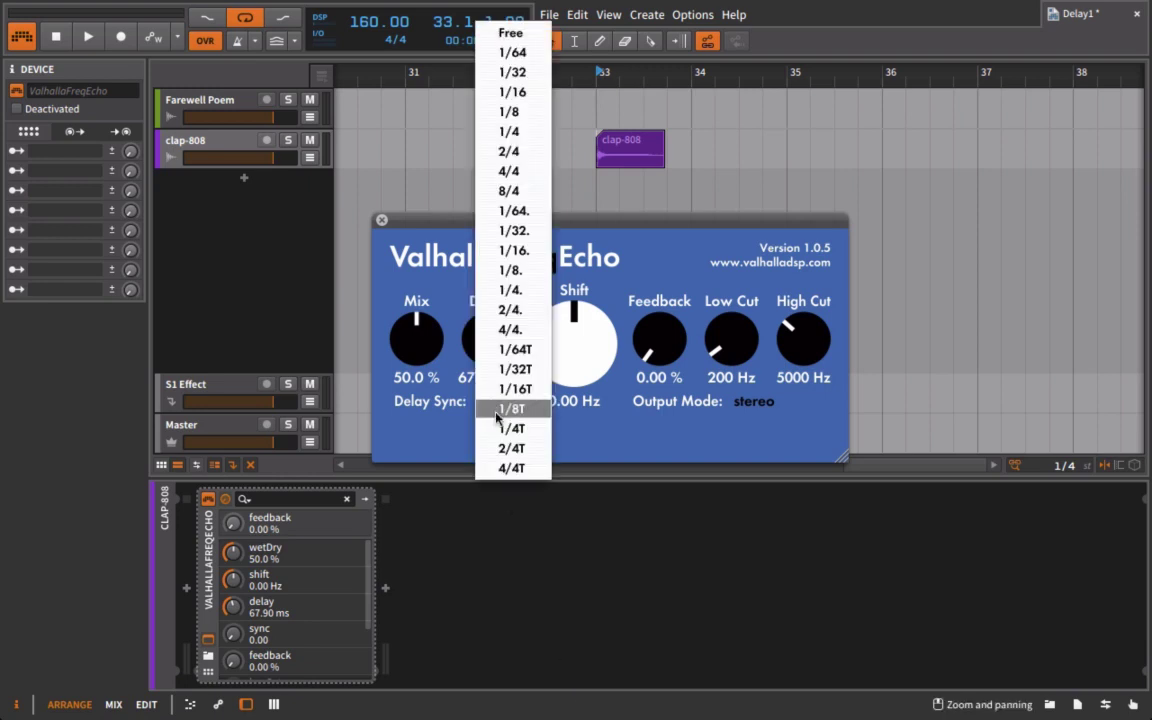
pyautogui.click(499, 95)
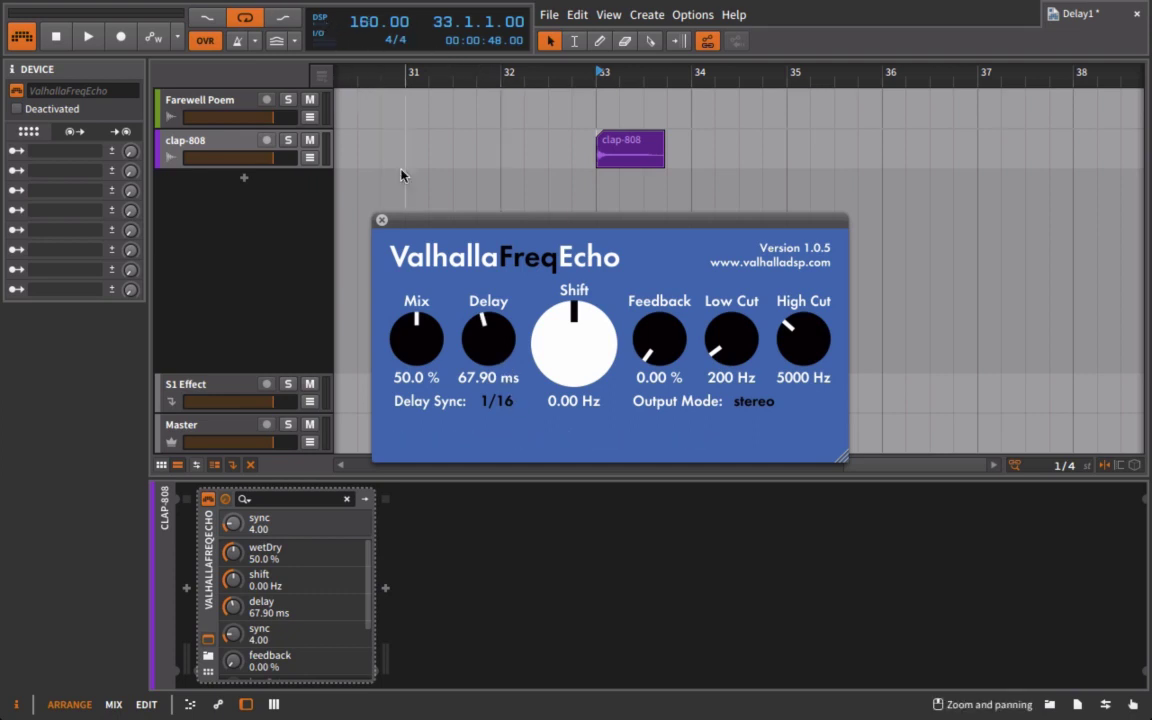
# Step: Bring the FreqEcho Mix down to 28.0% and switch the plugin on during playback
pyautogui.moveTo(419, 327); pyautogui.dragTo(418, 380)
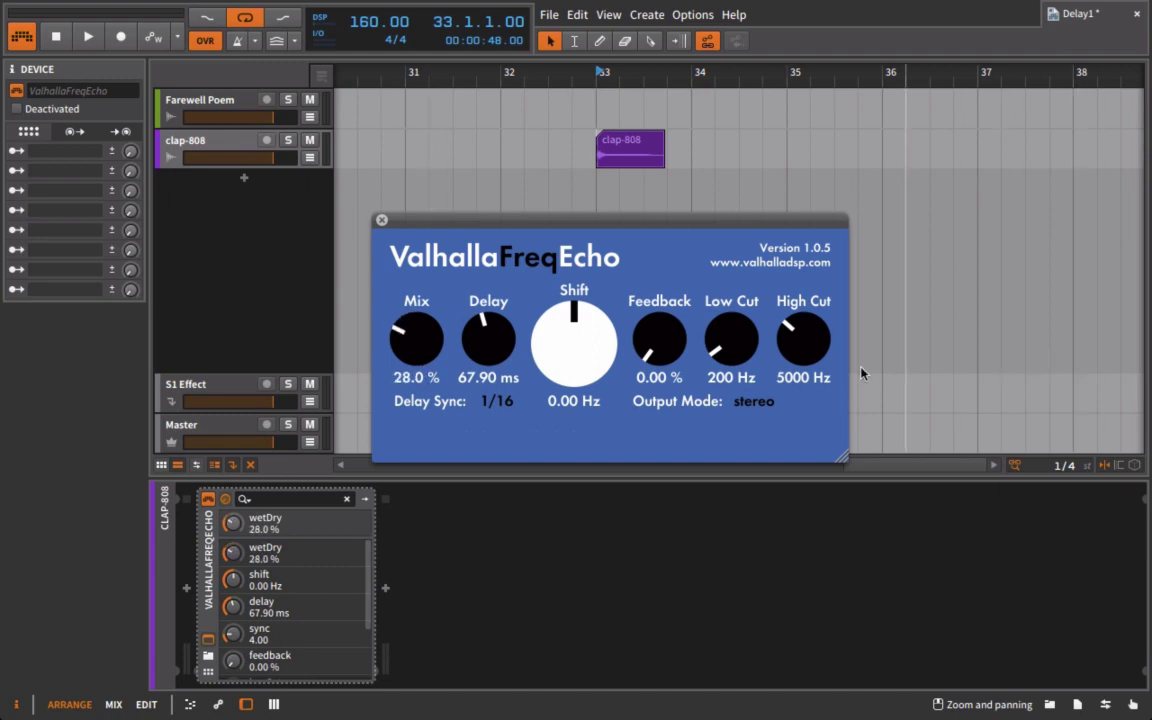
pyautogui.moveTo(774, 329); pyautogui.dragTo(727, 433)
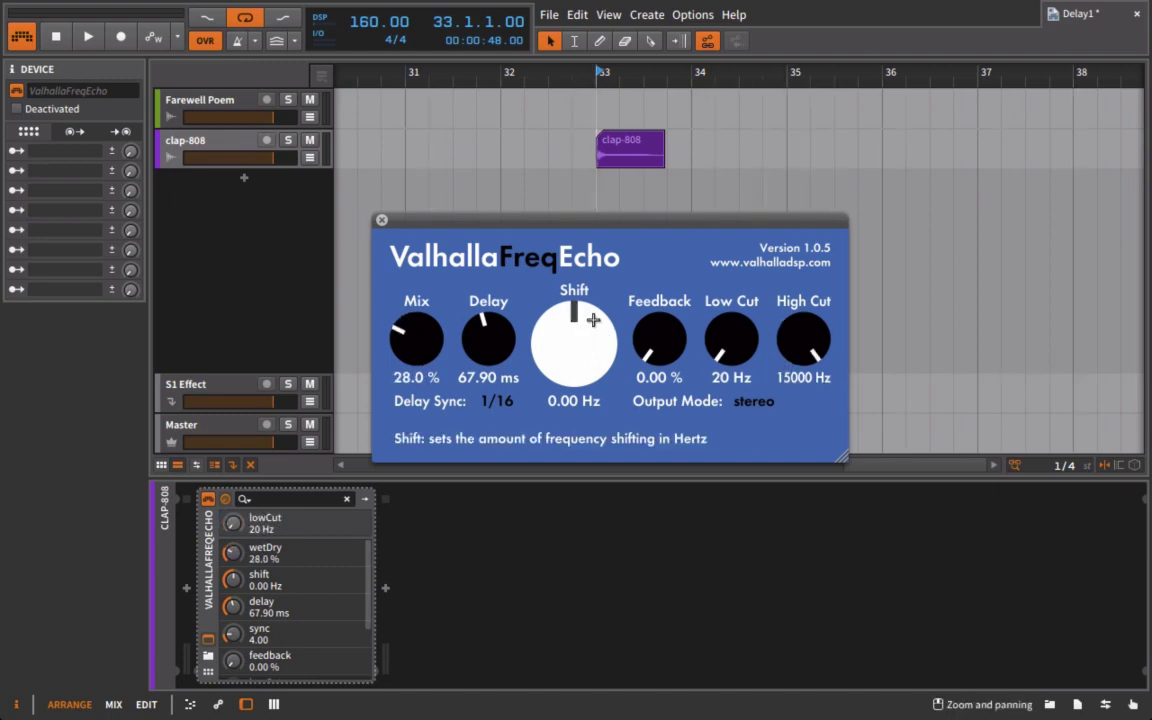
pyautogui.press('space')
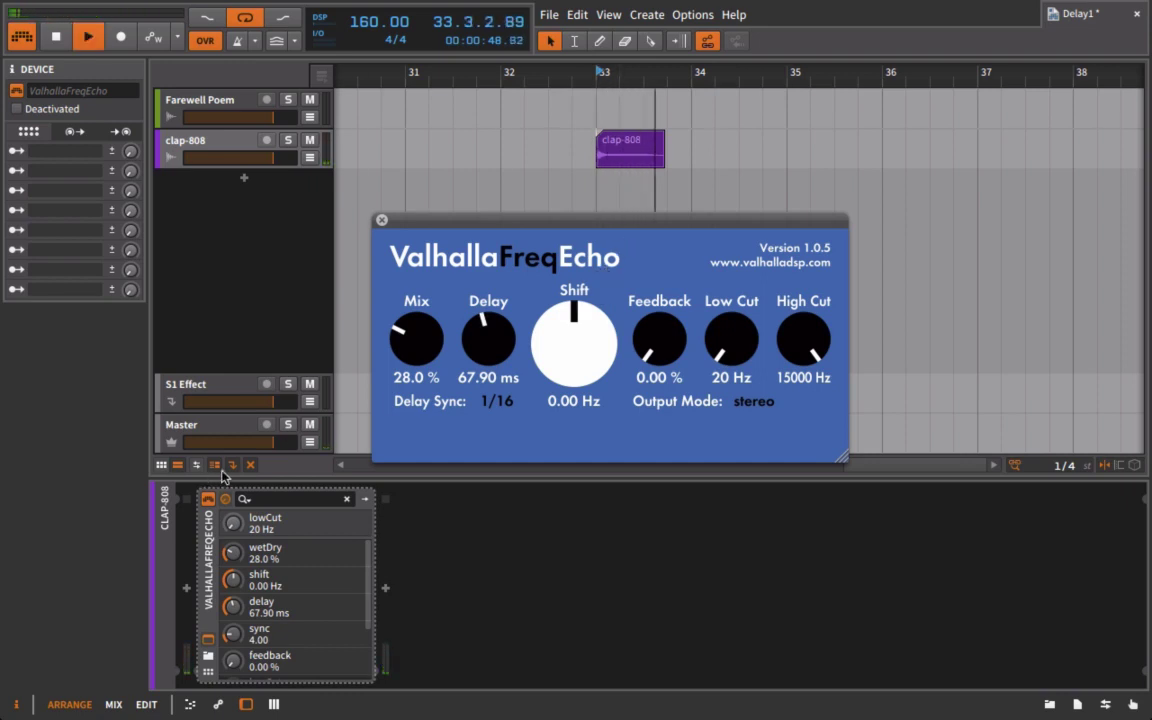
pyautogui.click(208, 499)
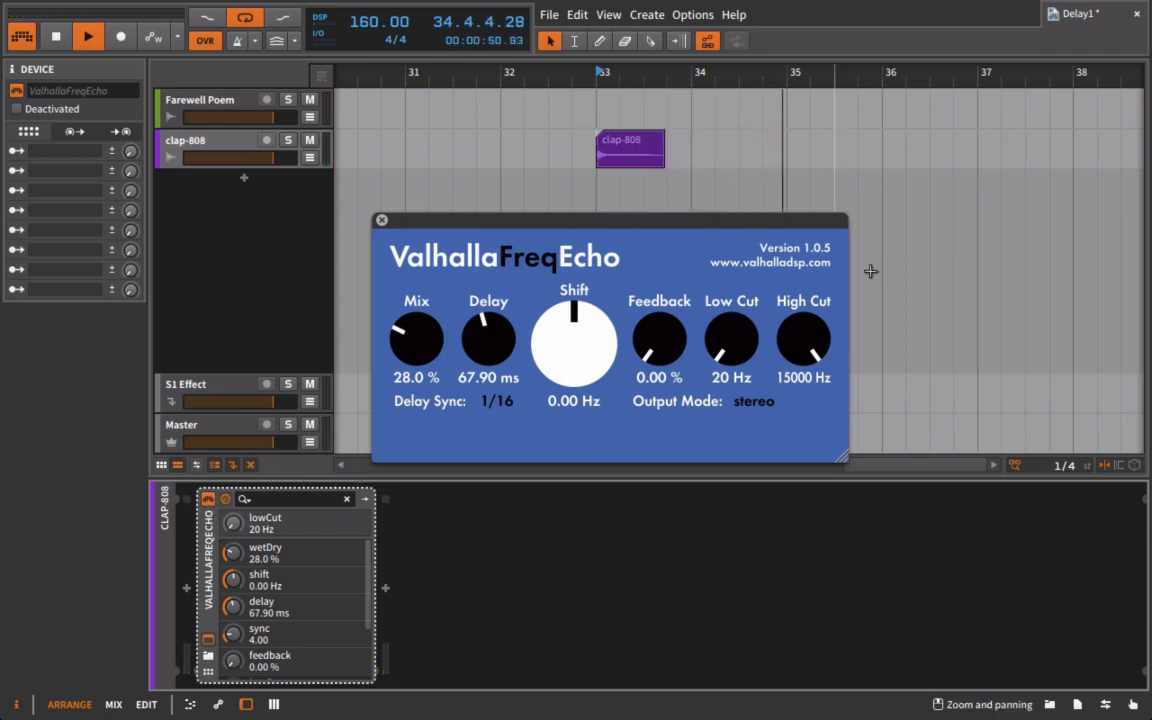
pyautogui.press('space')
# Step: Lower High Cut to 7820 Hz and copy the clap-808 clip to bars 34–36
pyautogui.moveTo(810, 337); pyautogui.dragTo(802, 392)
pyautogui.press('space')
pyautogui.scroll(-2, 802, 390)
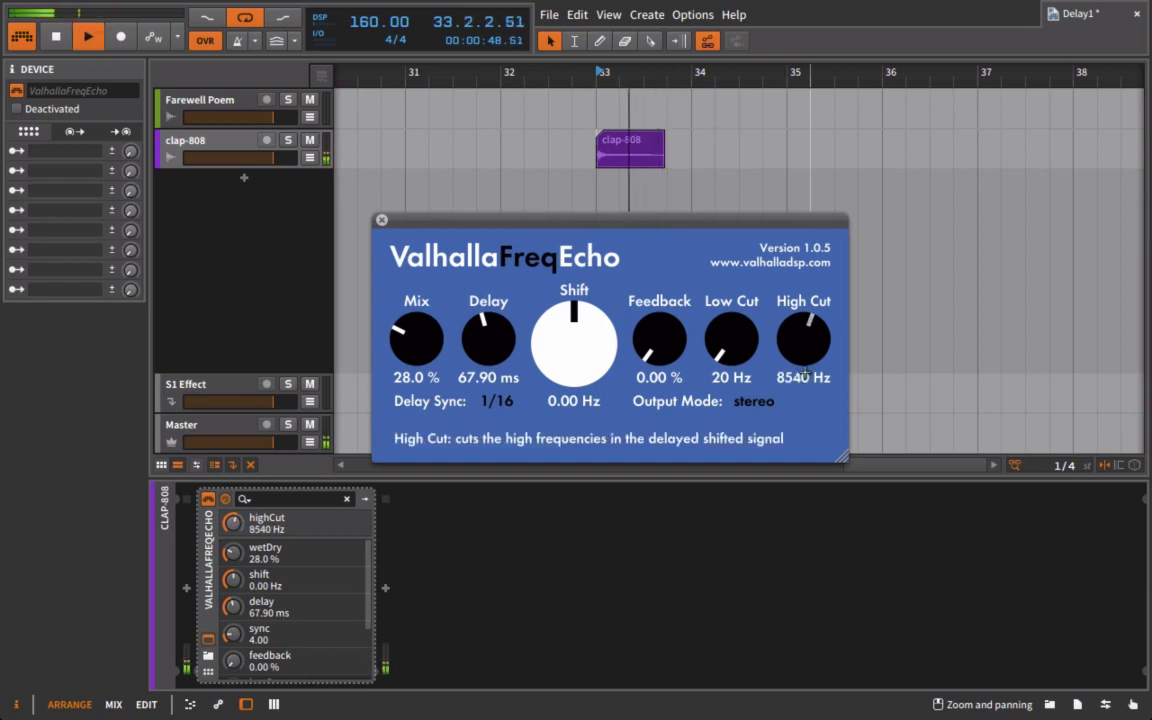
pyautogui.press('space')
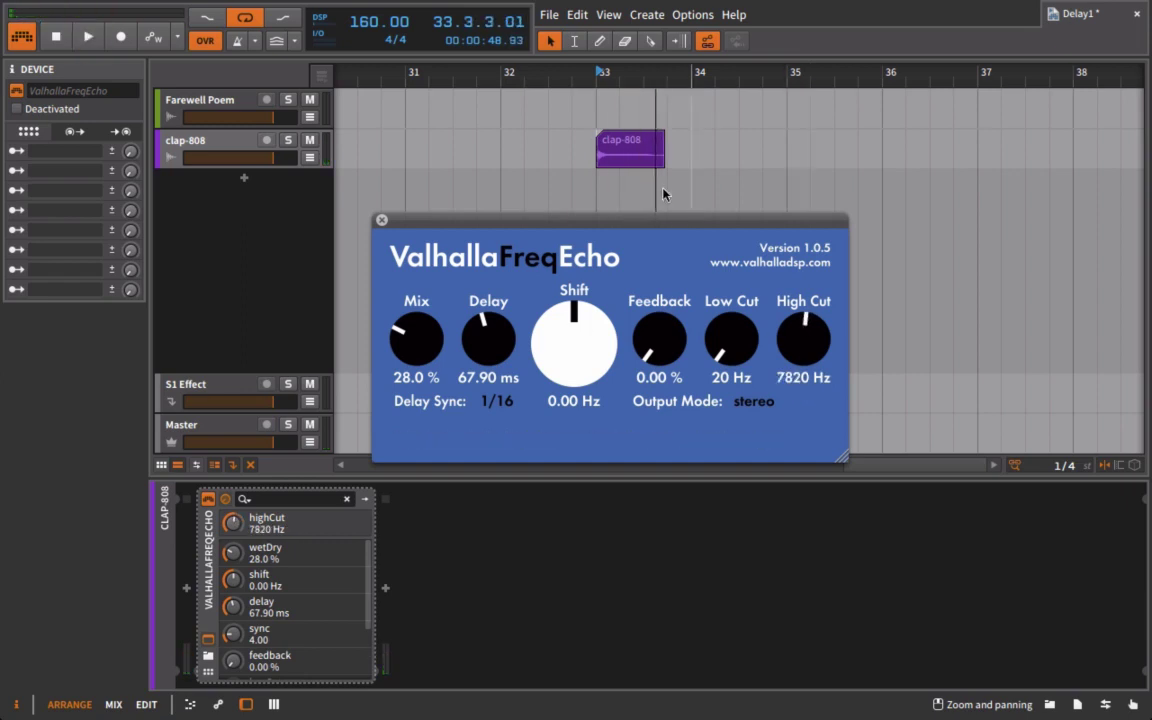
pyautogui.click(625, 145)
pyautogui.moveTo(625, 145); pyautogui.dragTo(902, 156)
# Step: While the claps play, lower High Cut to 7410 Hz and raise Feedback to 26.40%
pyautogui.press('space')
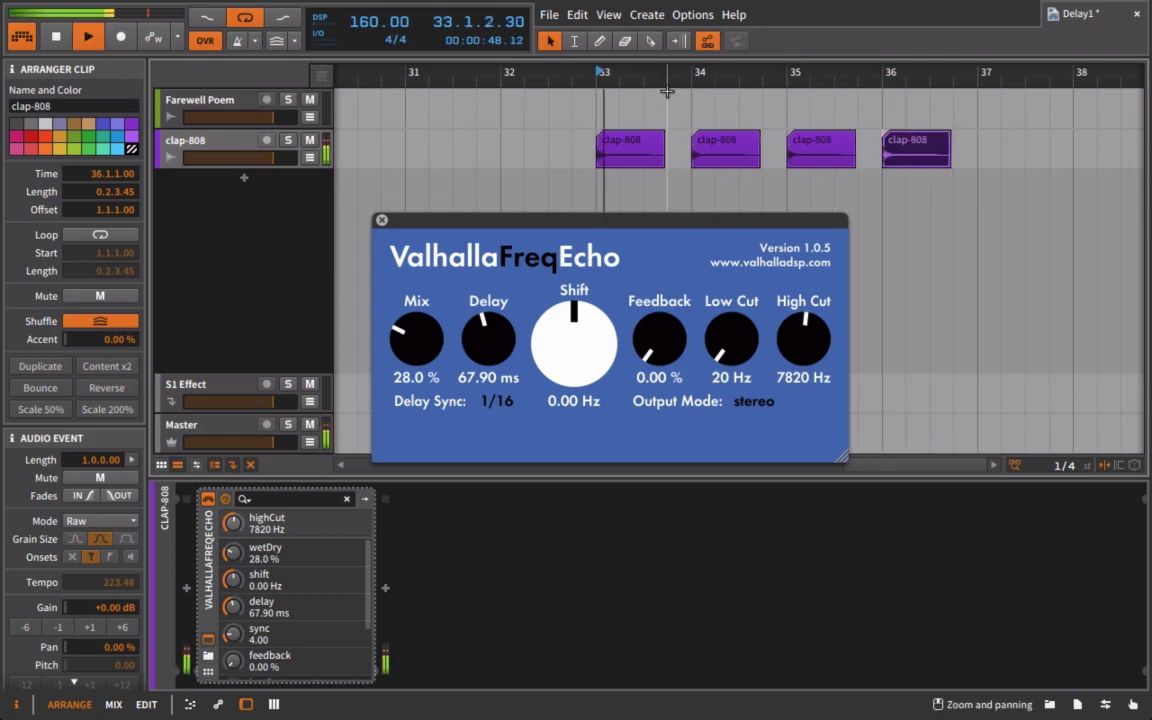
pyautogui.moveTo(810, 334)
pyautogui.mouseDown()
pyautogui.moveTo(802, 350)
pyautogui.moveTo(810, 342)
pyautogui.mouseUp()
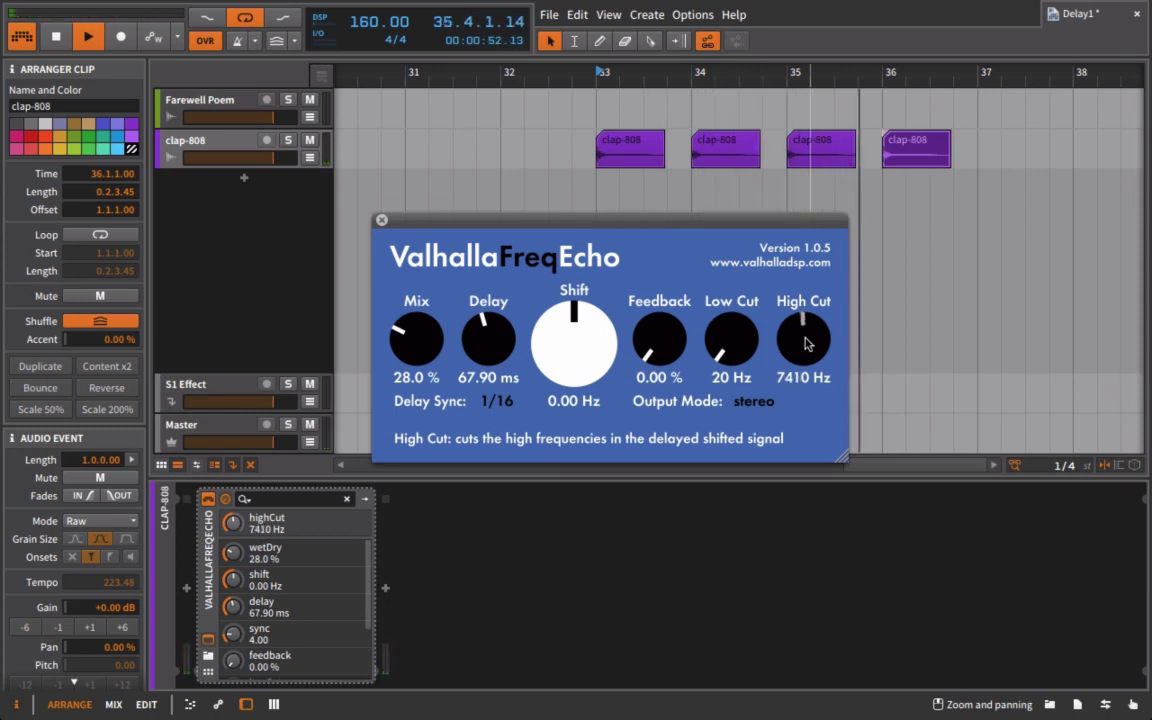
pyautogui.moveTo(662, 352); pyautogui.dragTo(680, 301)
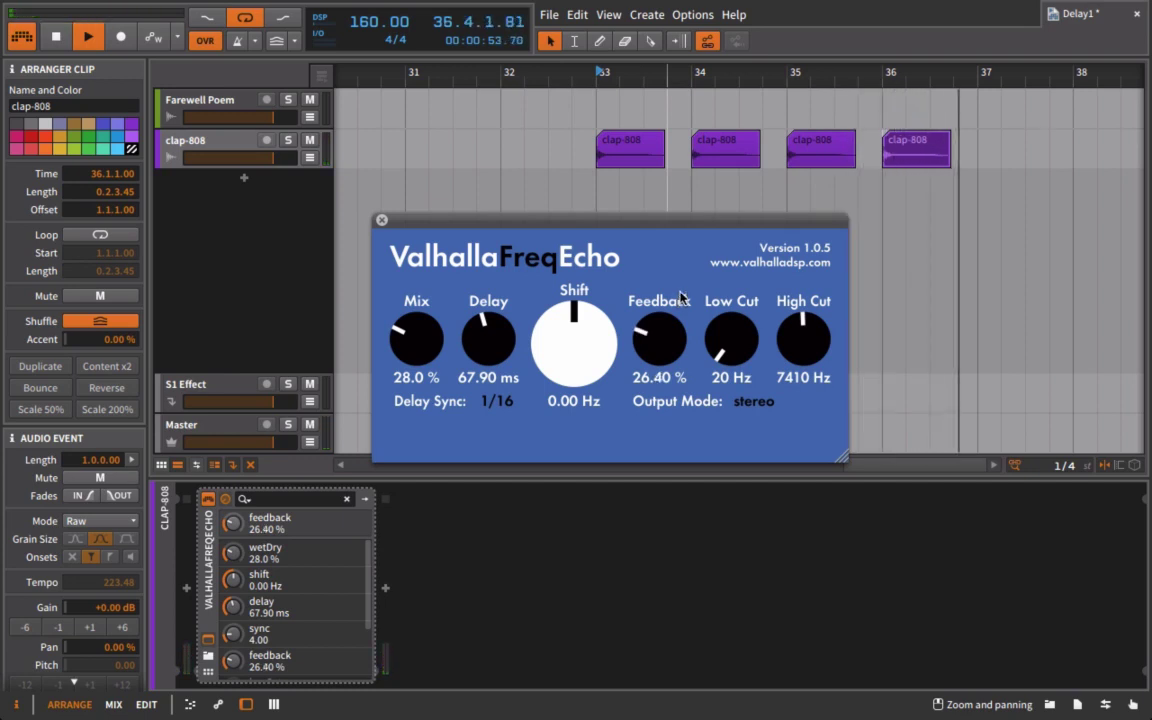
pyautogui.press('space')
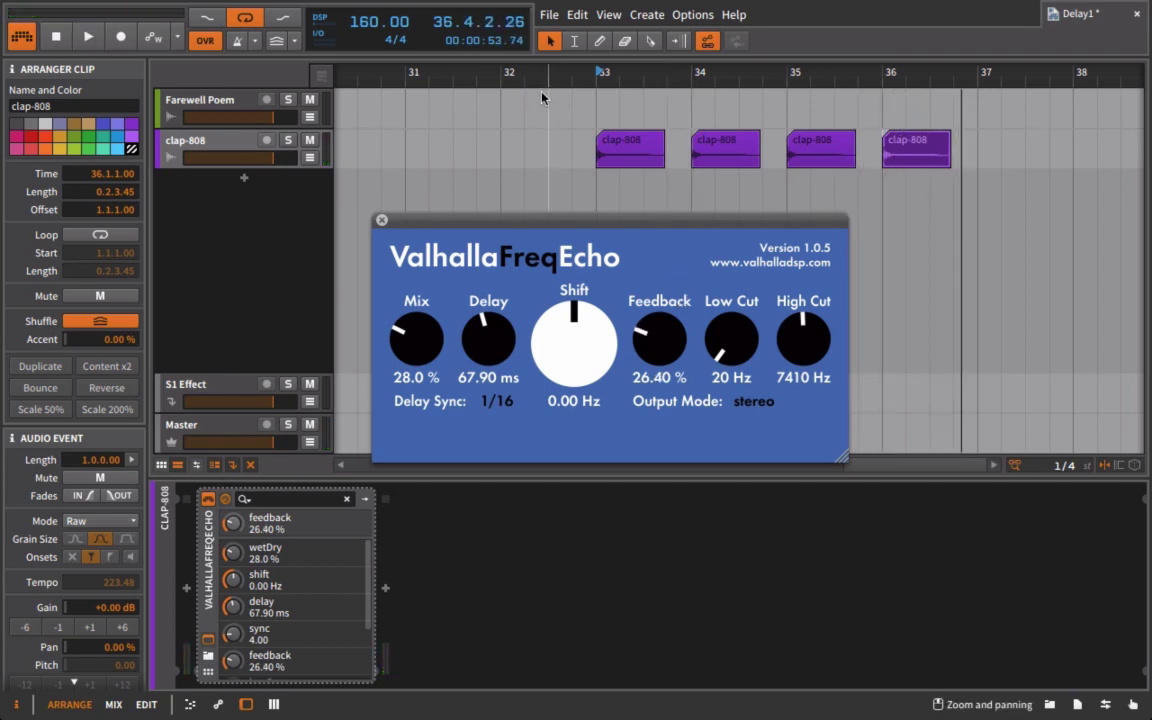
# Step: Audition the echo fully wet, then set Feedback 34.40%, High Cut 8660 Hz and Mix 29.2%
pyautogui.moveTo(416, 340); pyautogui.dragTo(418, 300)
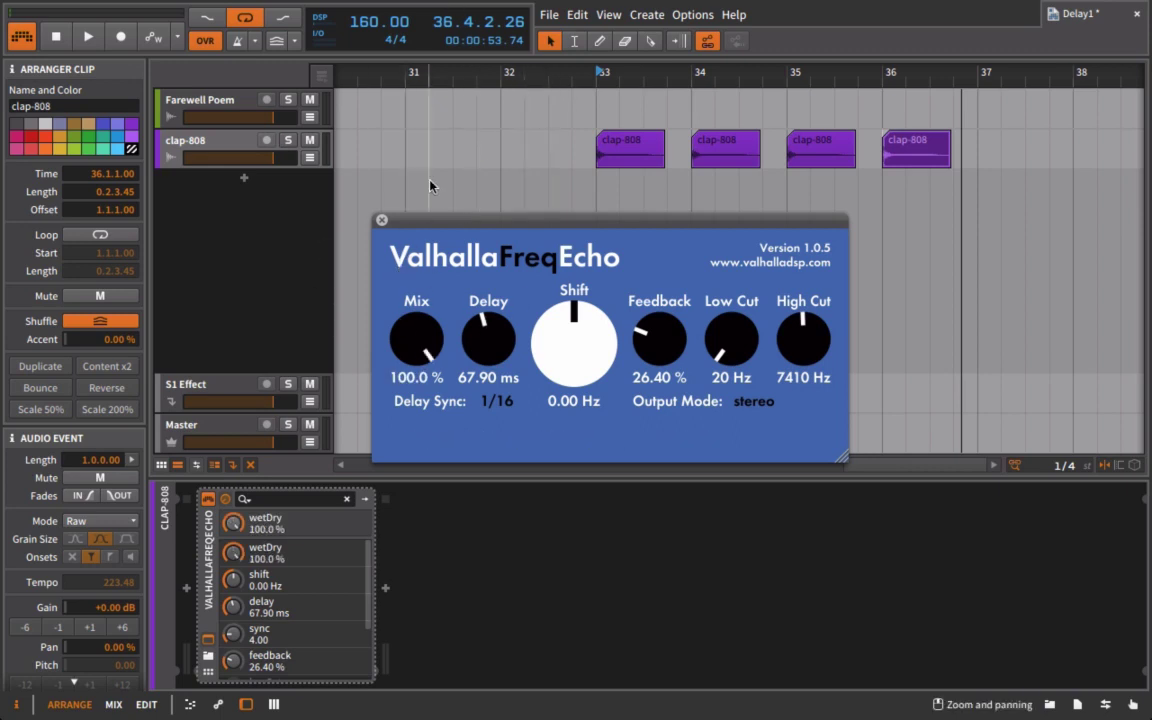
pyautogui.press('space')
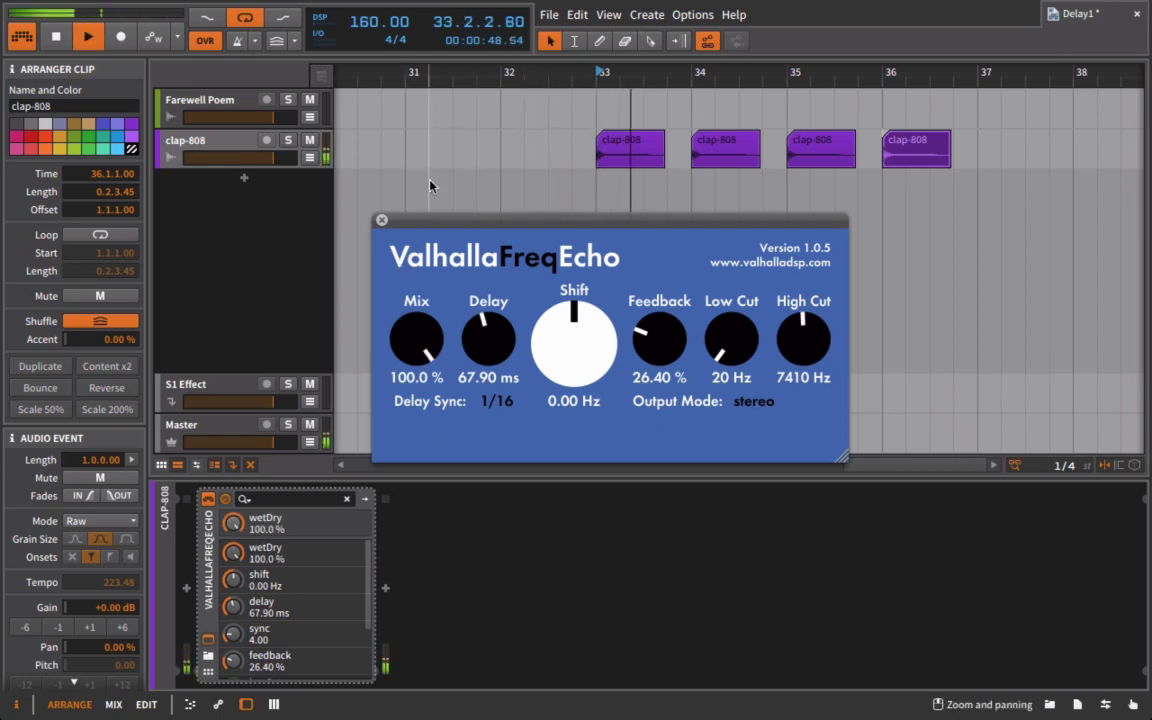
pyautogui.moveTo(671, 334)
pyautogui.mouseDown()
pyautogui.moveTo(672, 318)
pyautogui.moveTo(673, 328)
pyautogui.mouseUp()
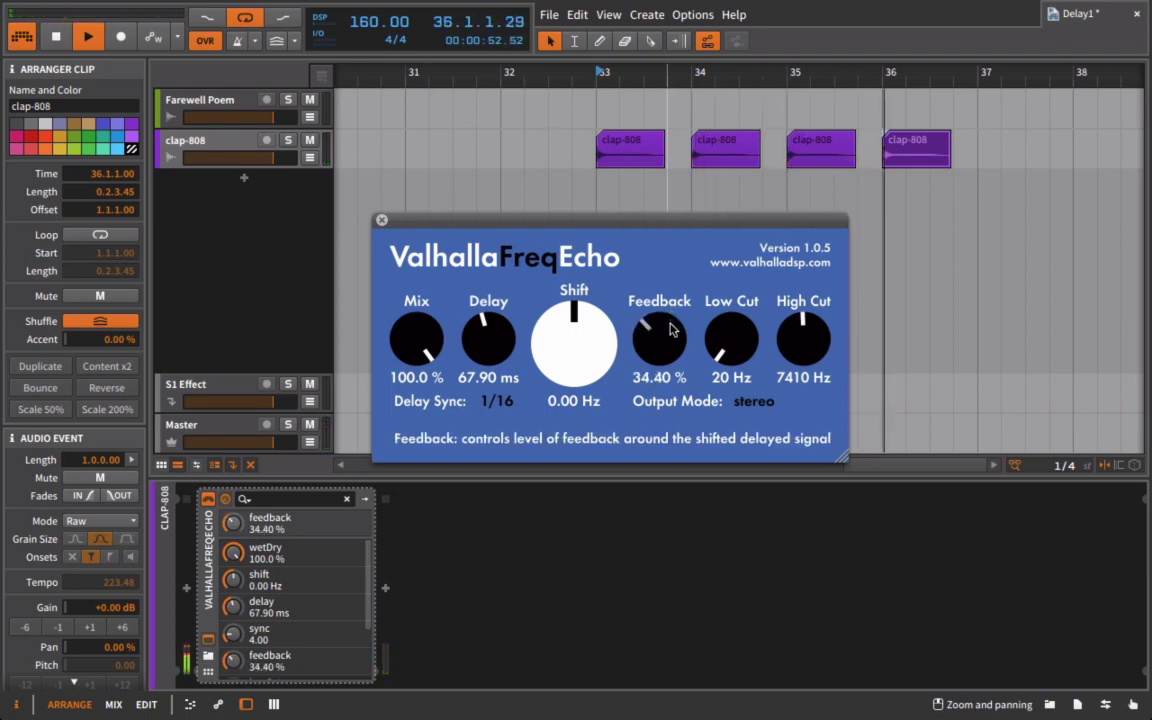
pyautogui.moveTo(815, 350); pyautogui.dragTo(815, 345)
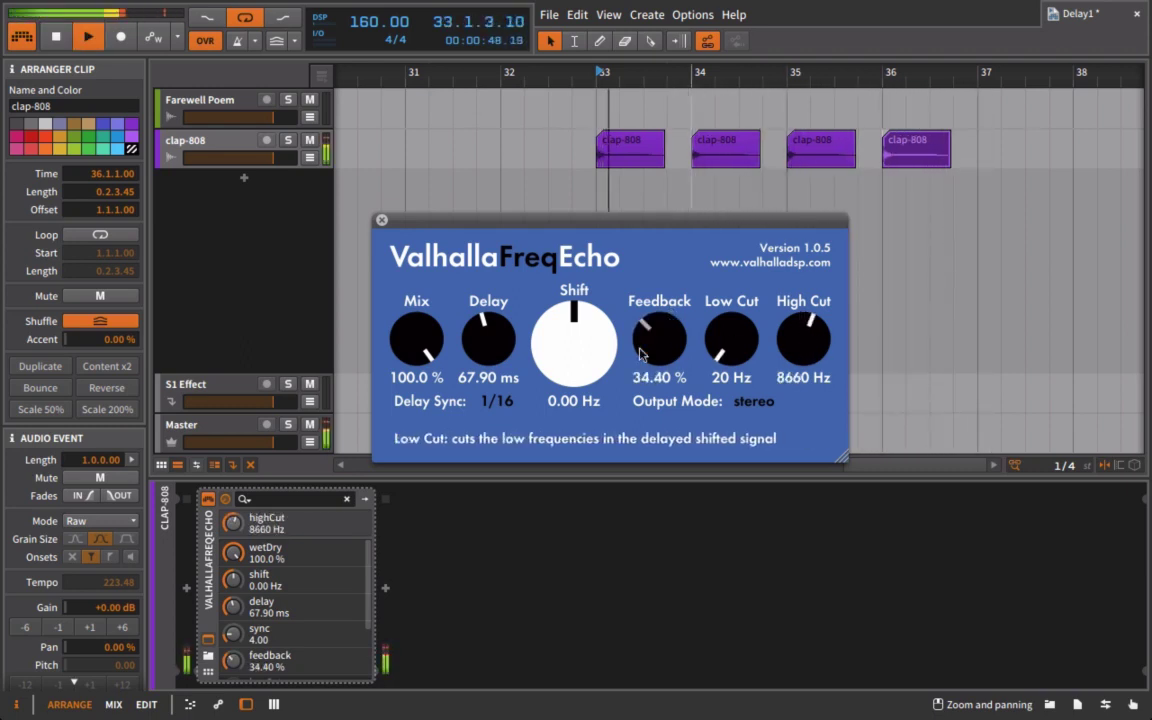
pyautogui.moveTo(420, 316); pyautogui.dragTo(422, 390)
pyautogui.press('space')
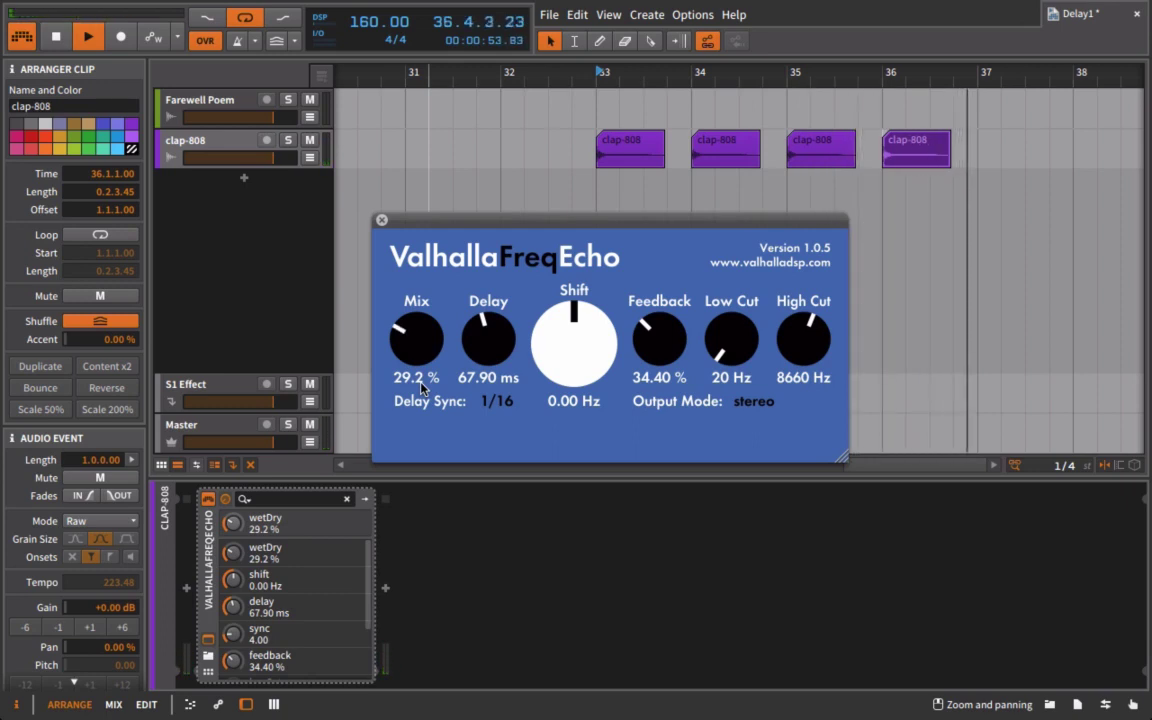
pyautogui.press('space')
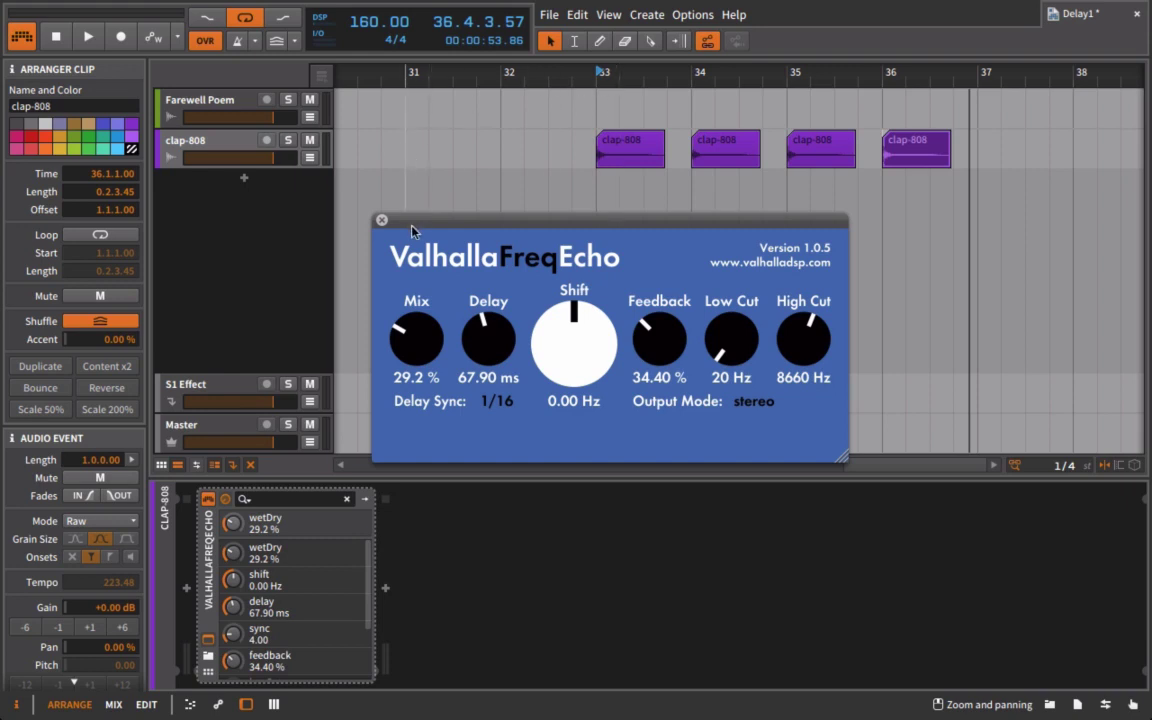
# Step: Close the clap echo window and show the Farewell Poem track's device chain
pyautogui.click(381, 219)
pyautogui.hscroll(-3, 409, 210)
pyautogui.hscroll(-6, 769, 103)
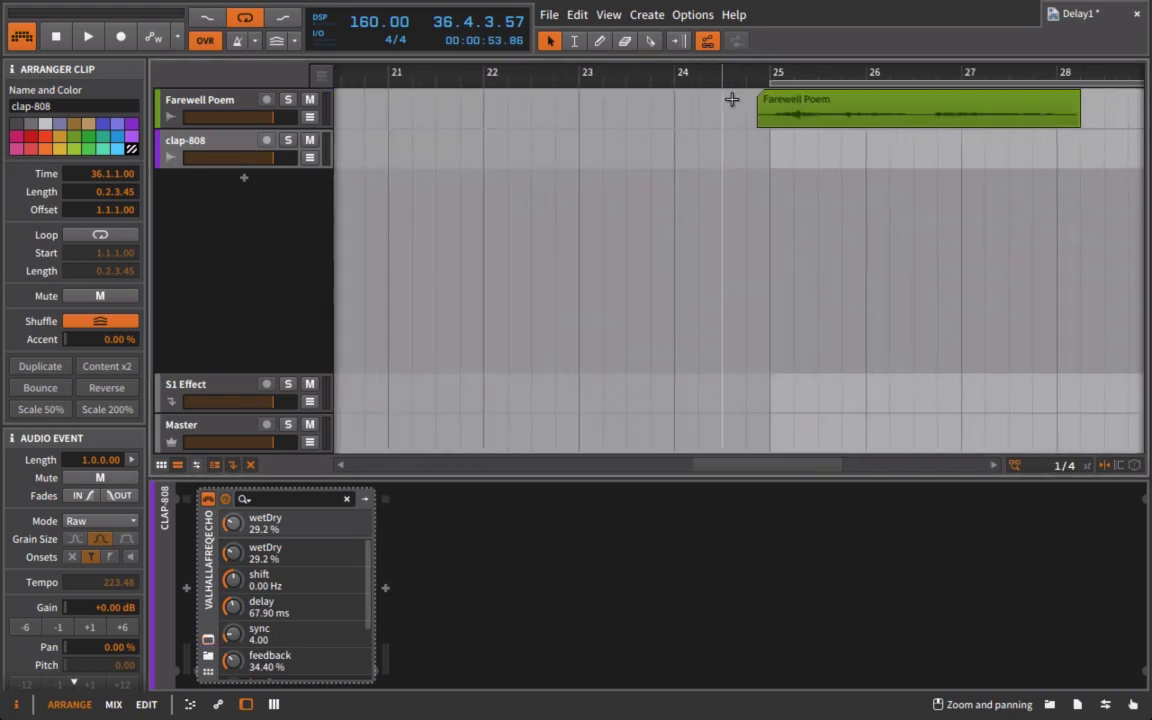
pyautogui.doubleClick(733, 108)
pyautogui.press('d')
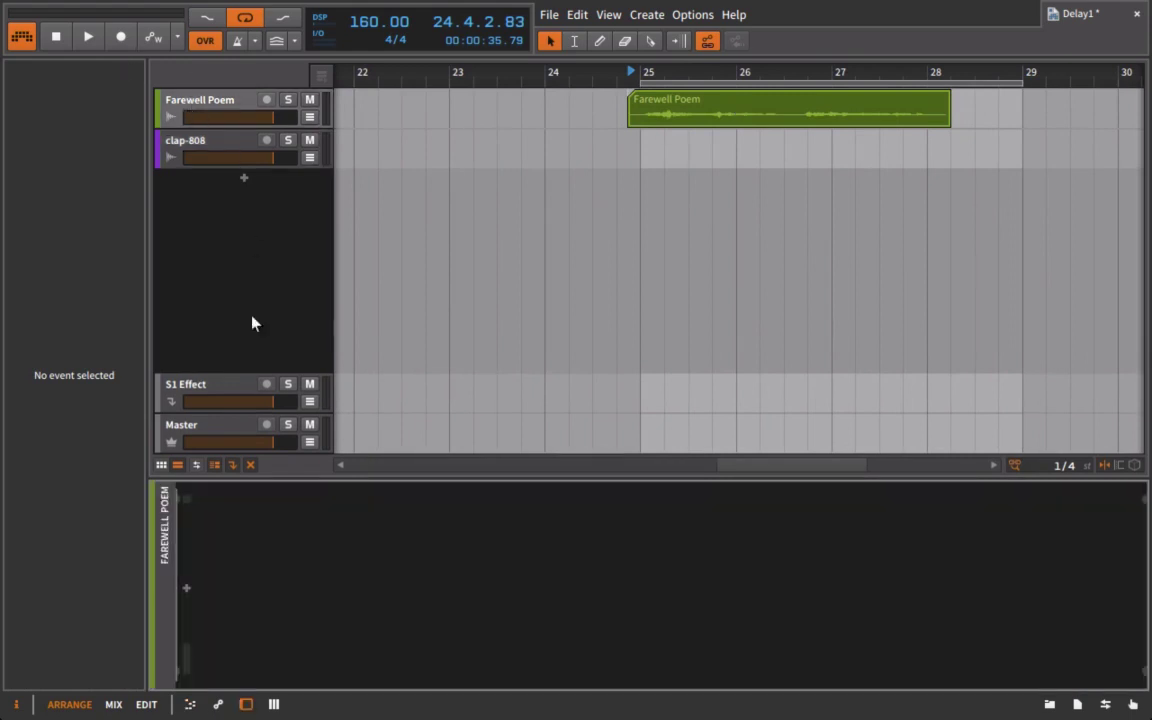
# Step: Add ValhallaFreqEcho from the browser to the Farewell Poem chain and move its window aside
pyautogui.click(1047, 705)
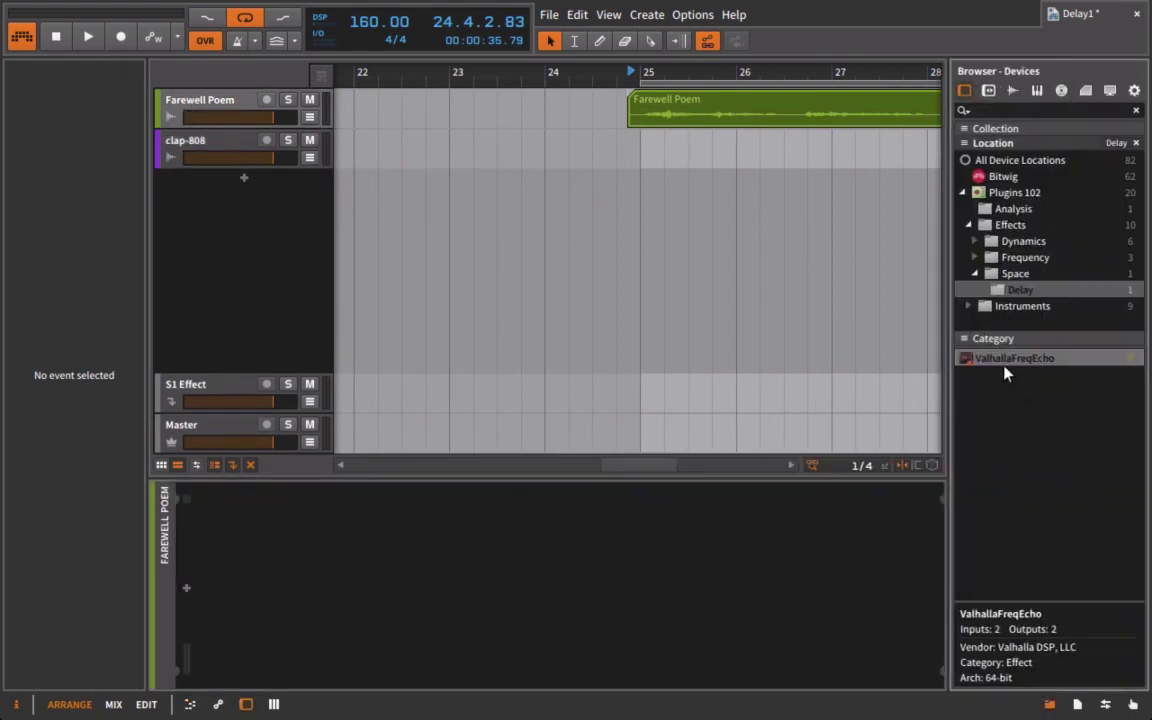
pyautogui.moveTo(1005, 373); pyautogui.dragTo(760, 610)
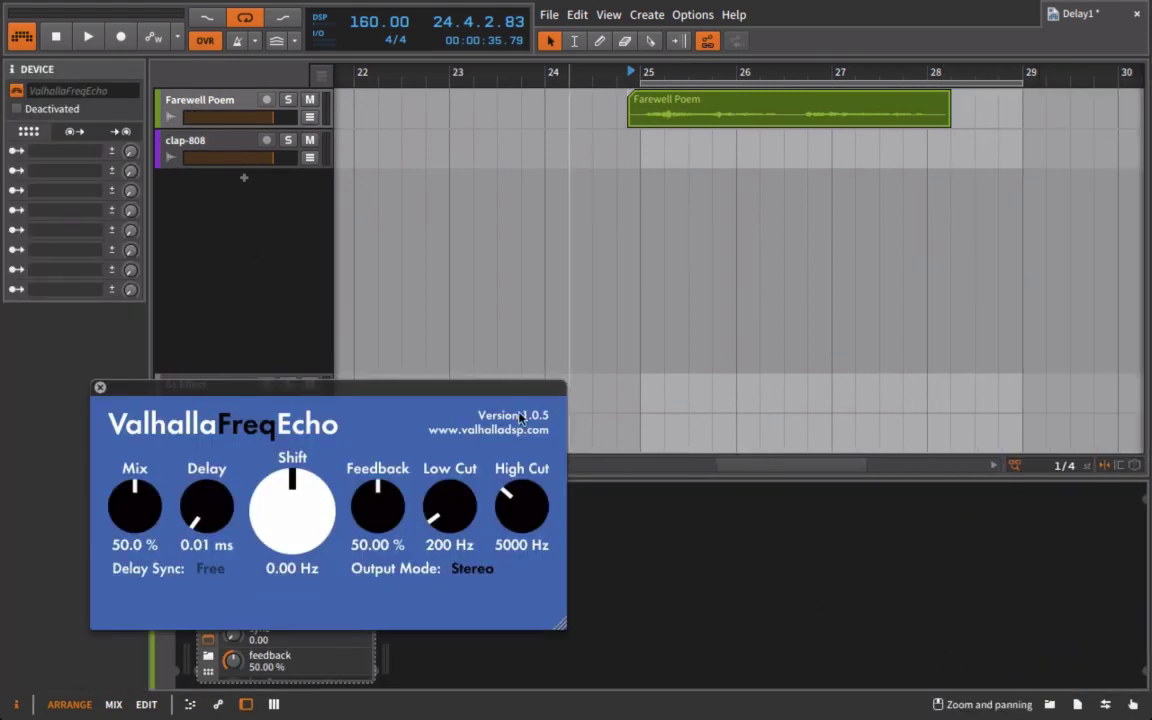
pyautogui.moveTo(471, 388); pyautogui.dragTo(677, 202)
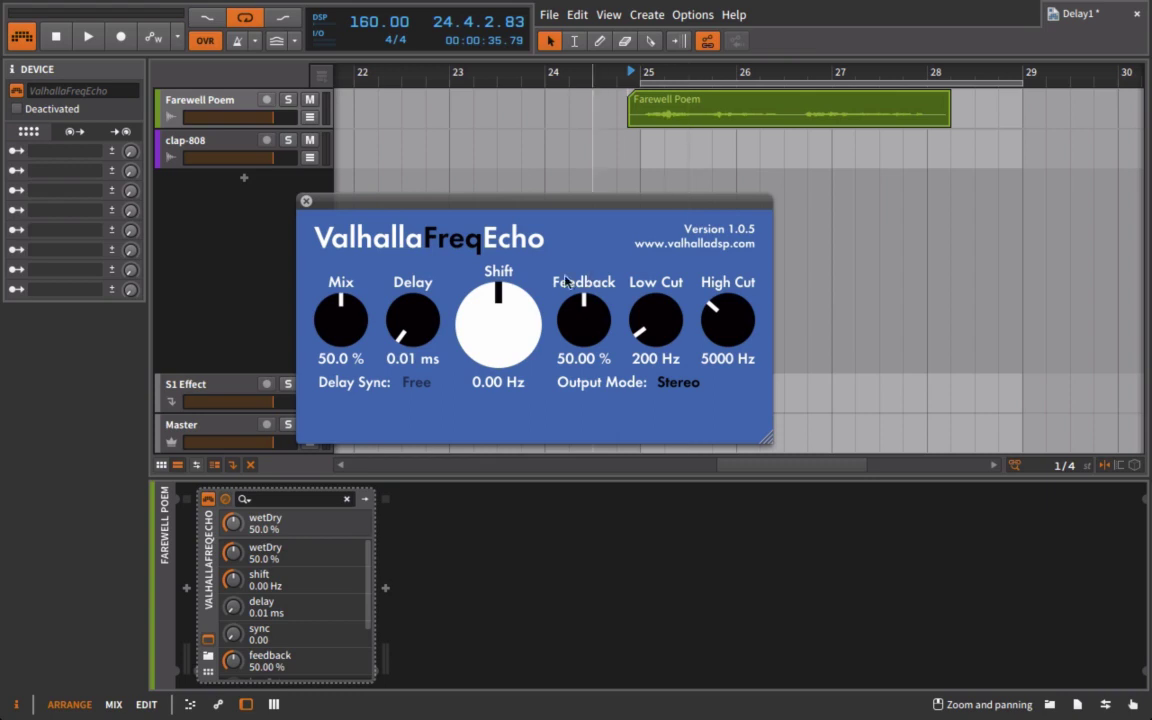
pyautogui.moveTo(412, 315); pyautogui.dragTo(421, 252)
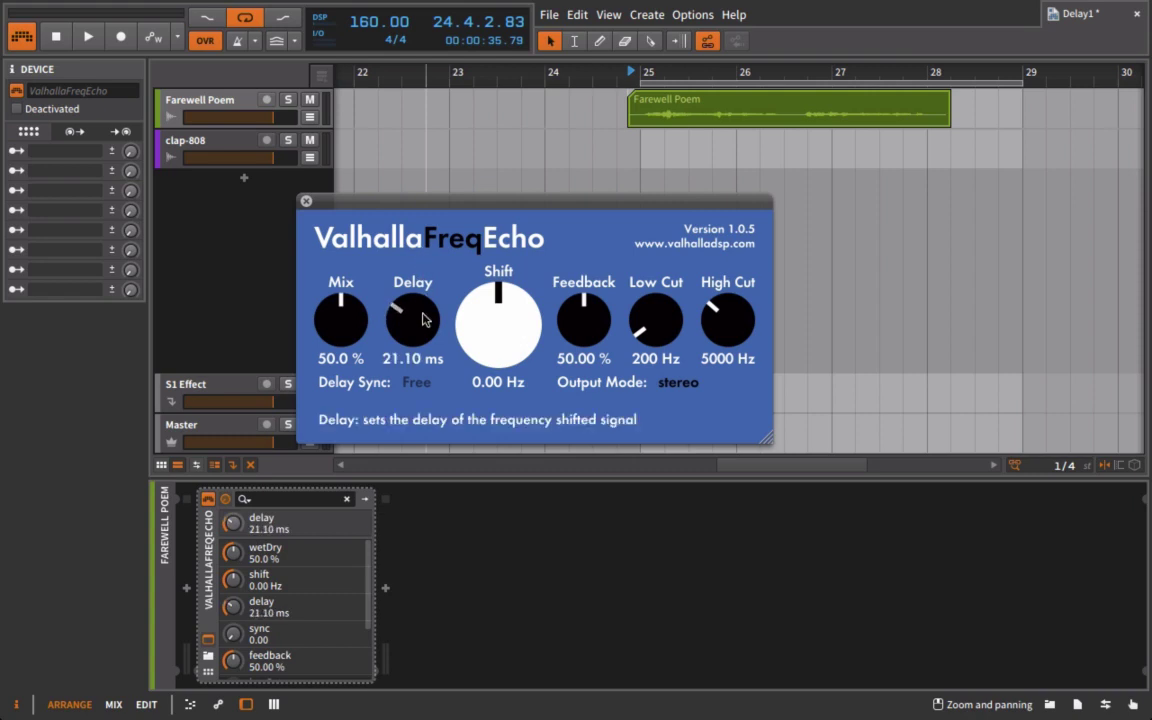
pyautogui.moveTo(412, 318); pyautogui.dragTo(418, 421)
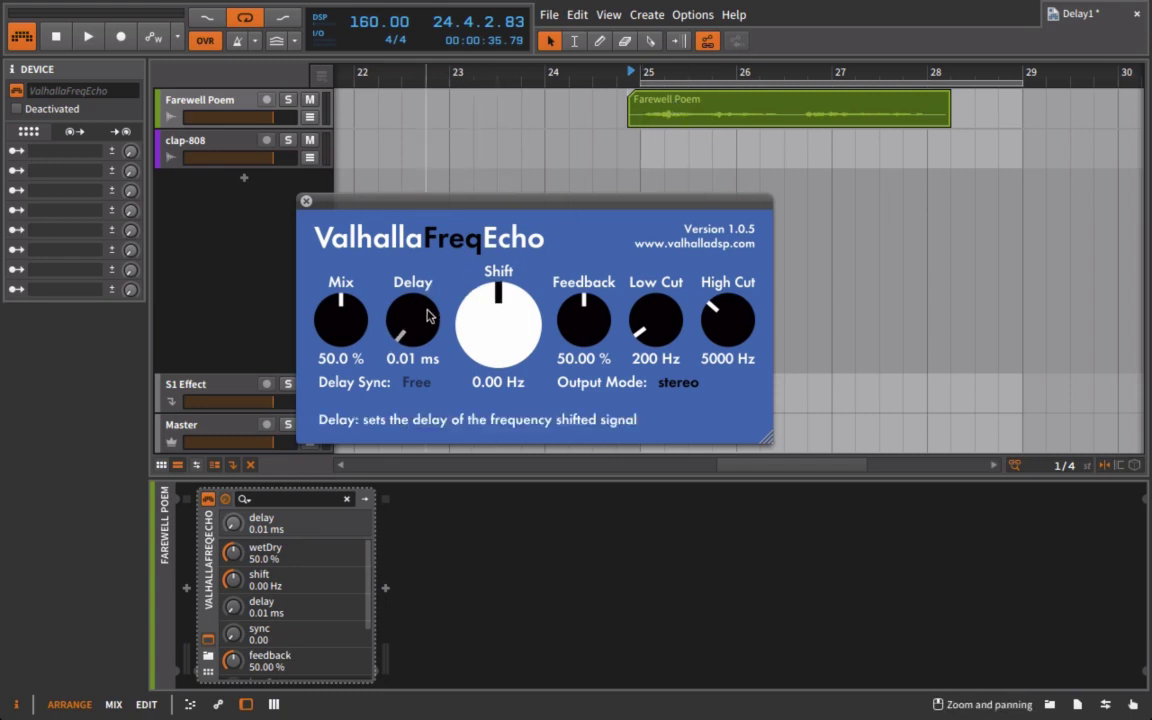
# Step: Open the Farewell Poem clip in an enlarged waveform editor
pyautogui.press('space')
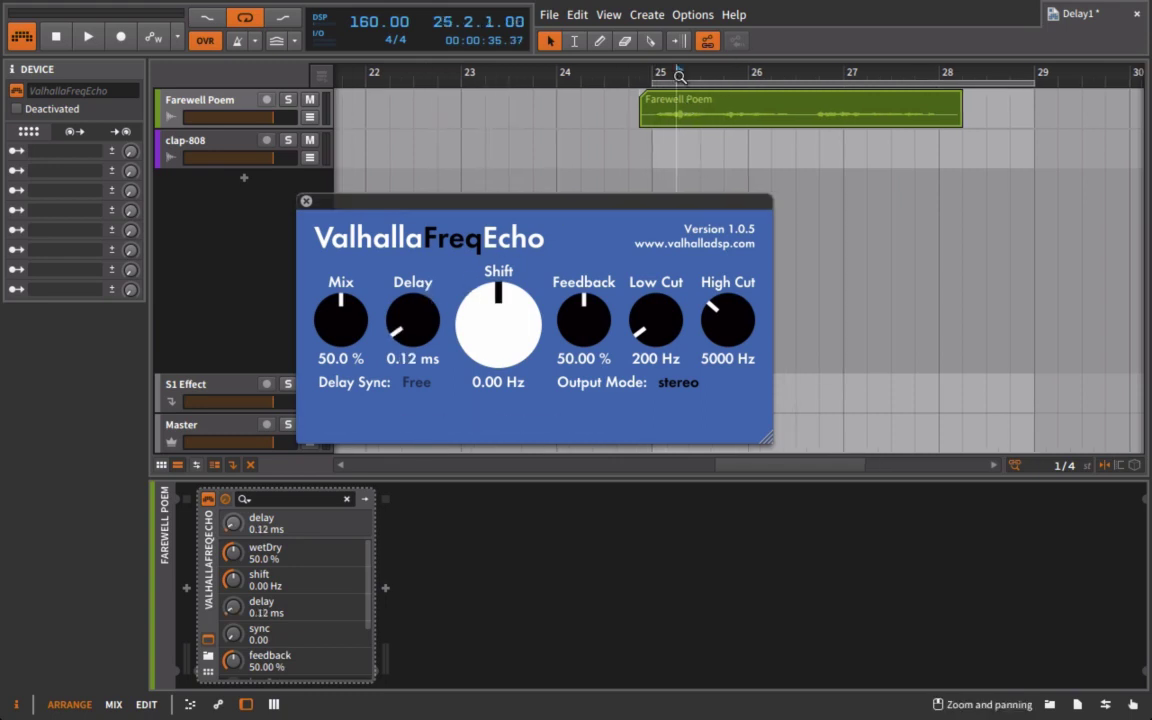
pyautogui.click(676, 113)
pyautogui.press('space')
pyautogui.doubleClick(664, 127)
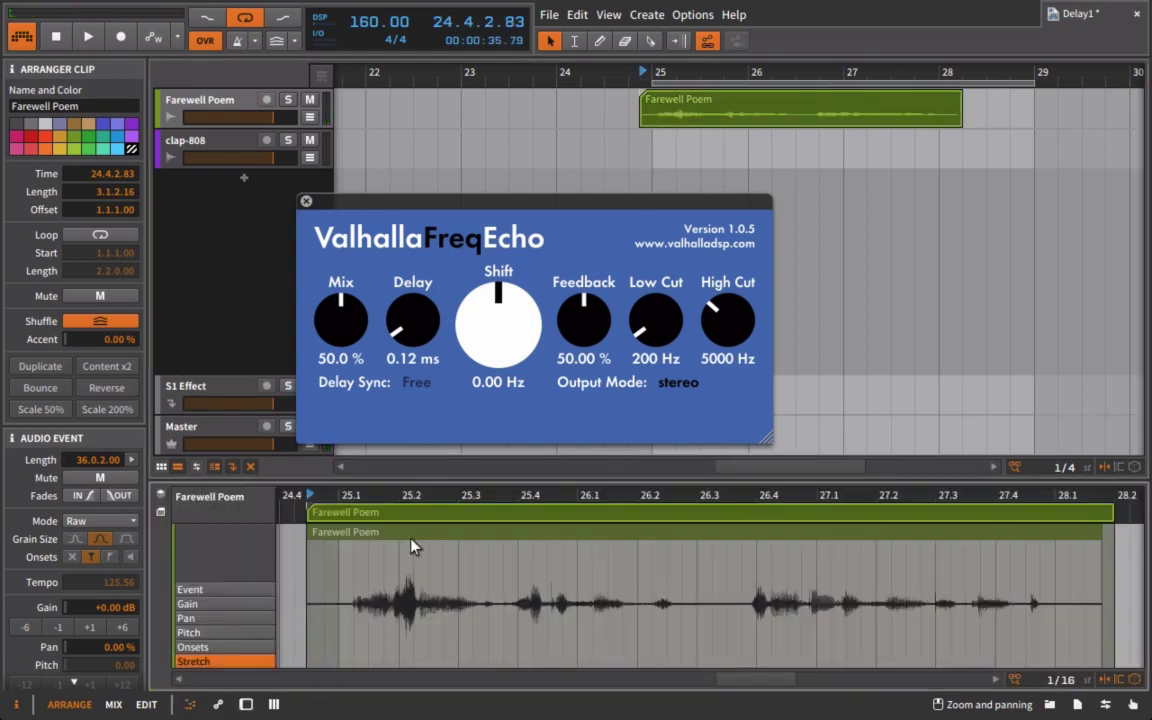
pyautogui.moveTo(408, 478); pyautogui.dragTo(408, 248)
pyautogui.moveTo(347, 203); pyautogui.dragTo(968, 121)
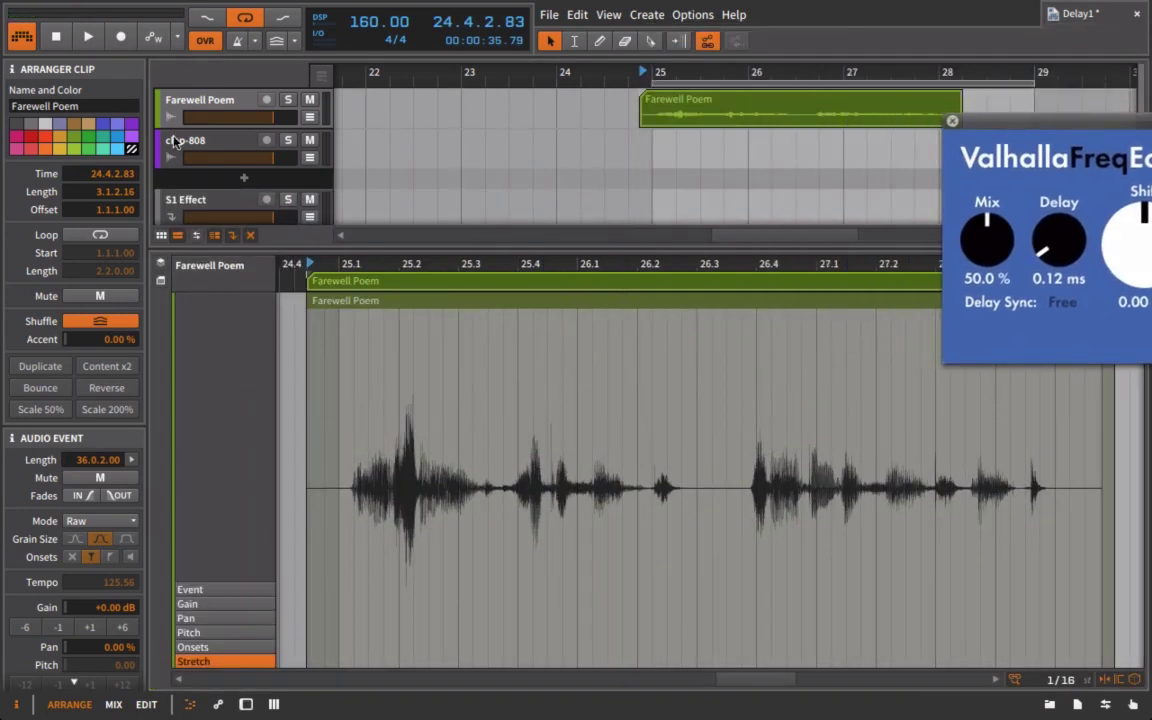
# Step: Duplicate the Farewell Poem track with Ctrl+D and show the copy's devices
pyautogui.click(193, 105)
pyautogui.hotkey('ctrl', 'd')
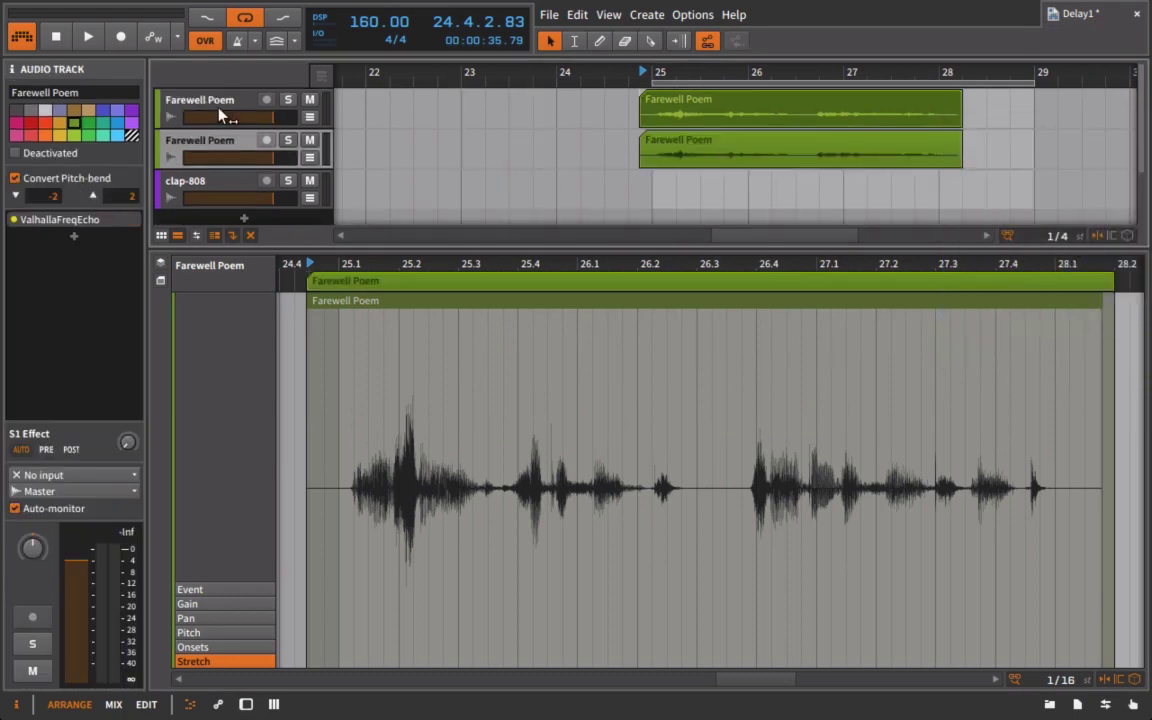
pyautogui.press('d')
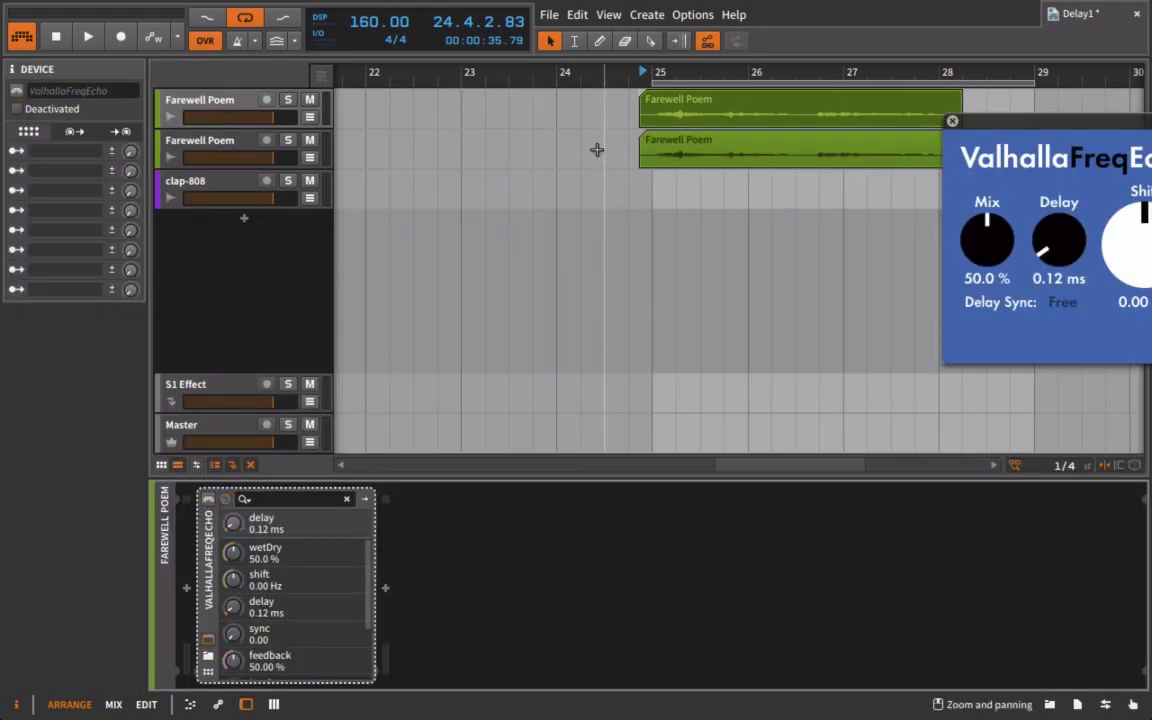
# Step: Solo the duplicate track and place its clip slightly later, at 24.4.3.07
pyautogui.click(288, 140)
pyautogui.scroll(5, 505, 165)
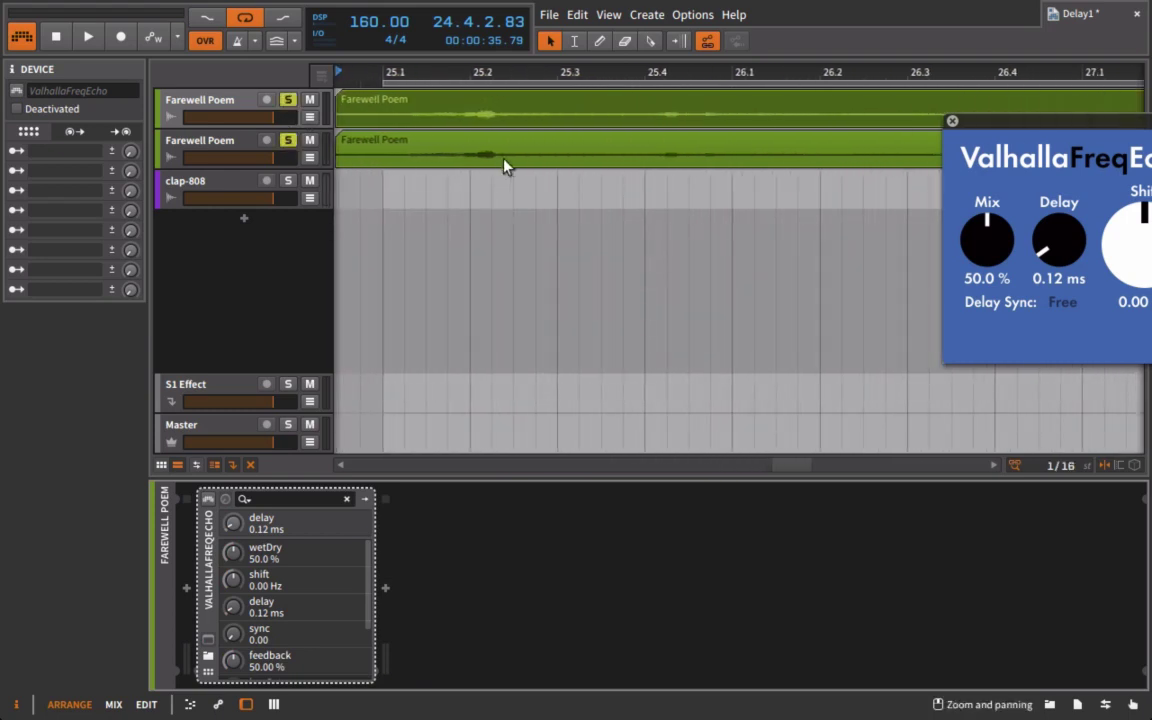
pyautogui.press('space')
pyautogui.click(435, 158)
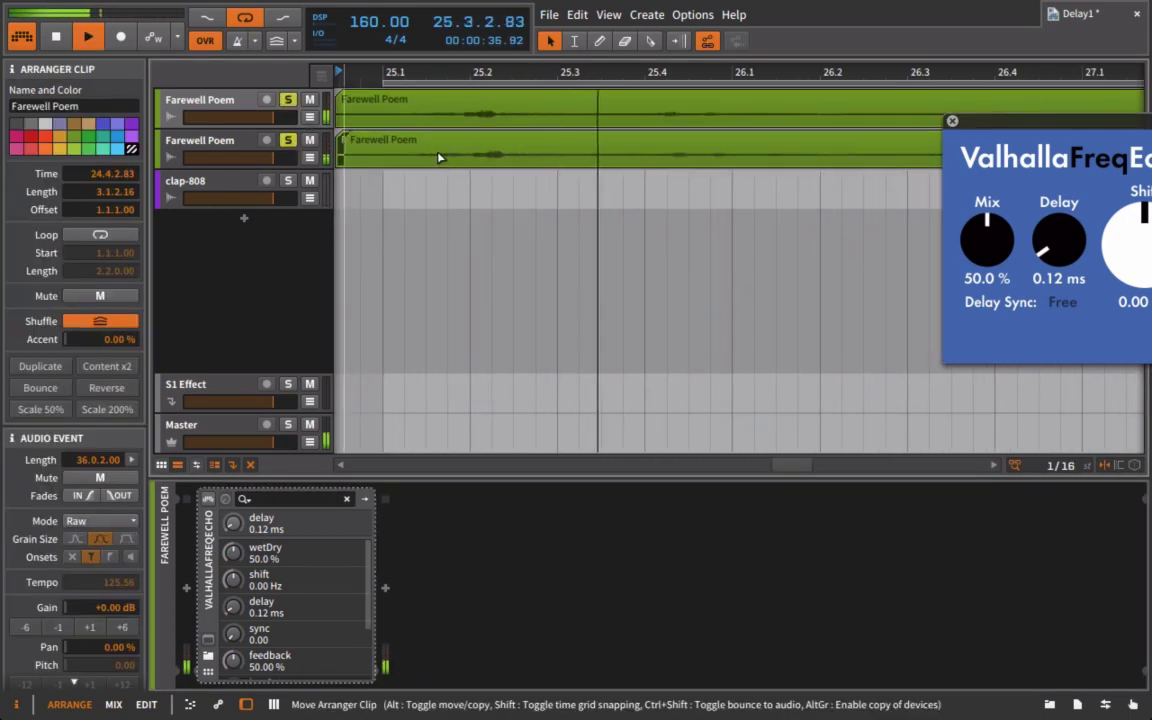
pyautogui.moveTo(439, 158); pyautogui.dragTo(441, 160)
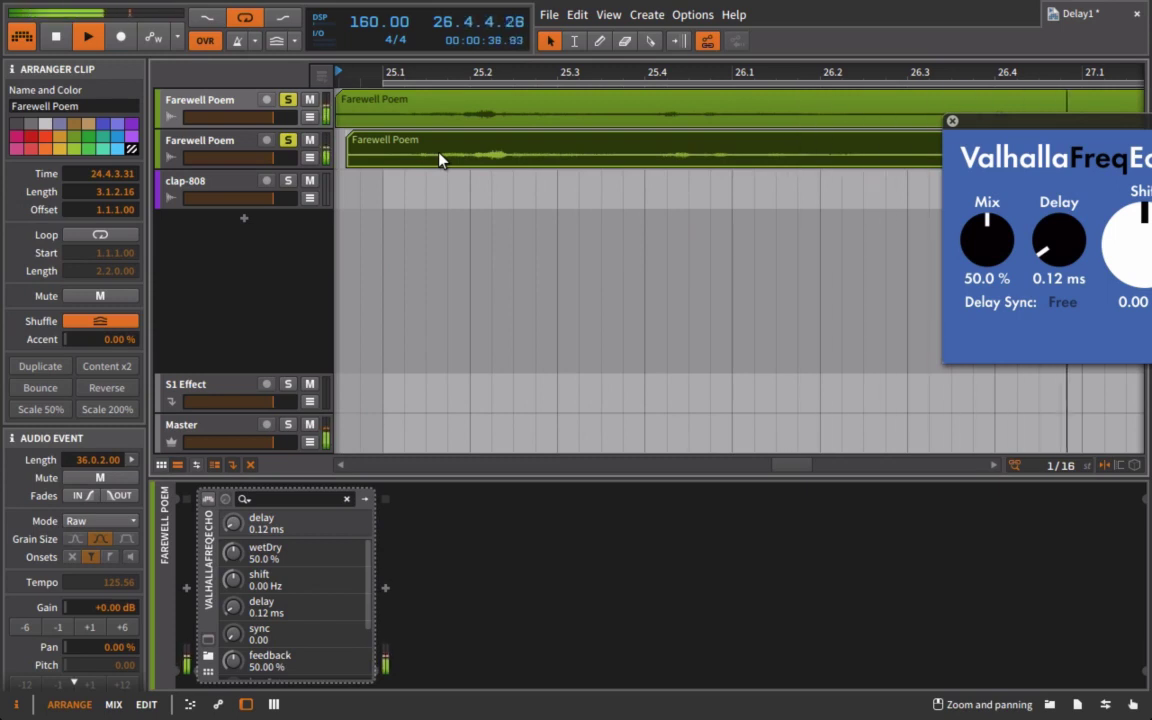
pyautogui.press('space')
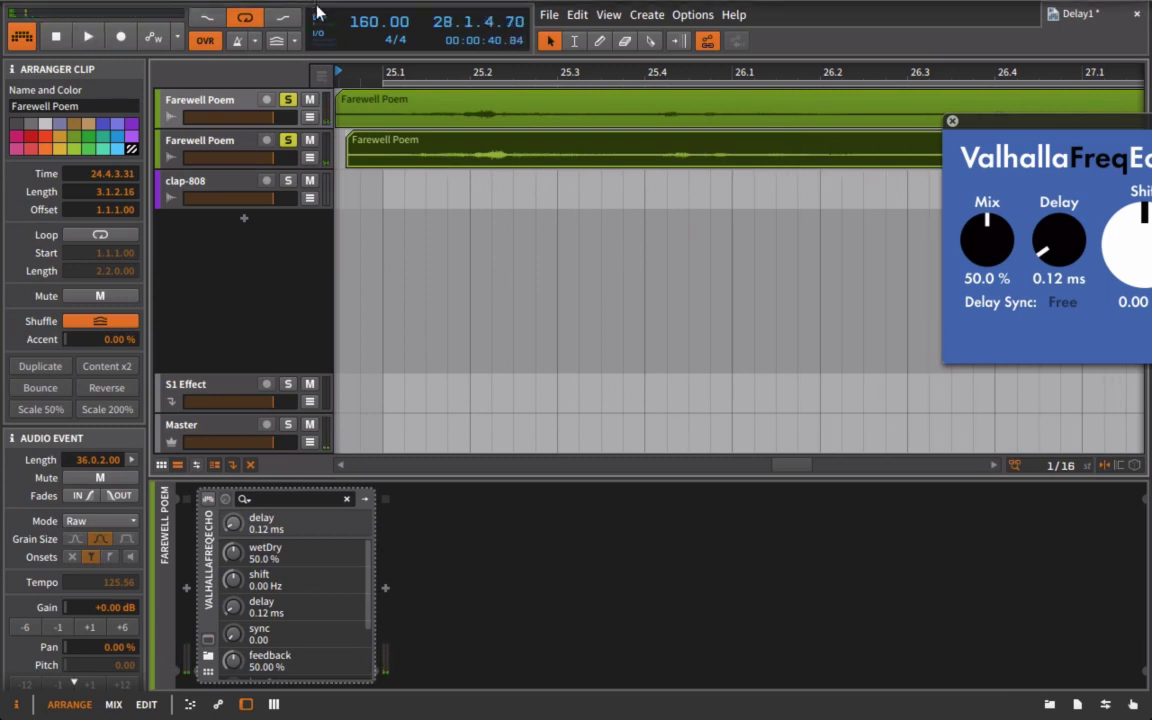
pyautogui.scroll(4, 458, 193)
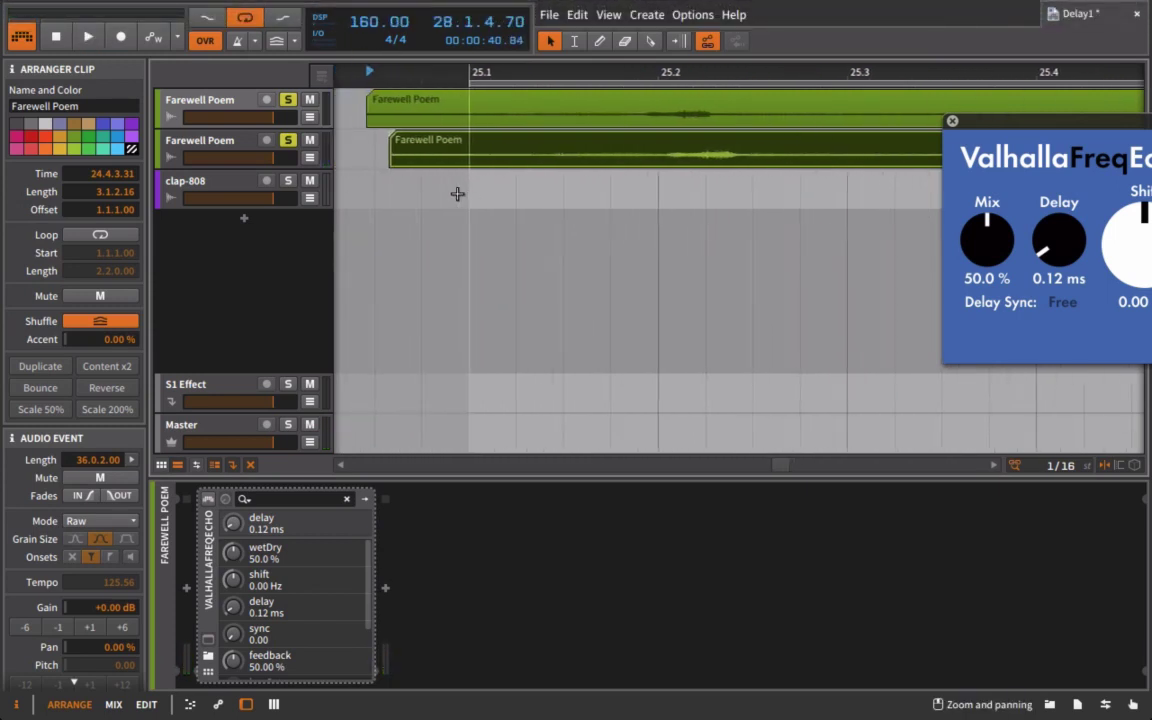
pyautogui.moveTo(605, 168); pyautogui.dragTo(593, 172)
# Step: Compare the two vocals by toggling the duplicate's Solo during playback, then select it
pyautogui.press('space')
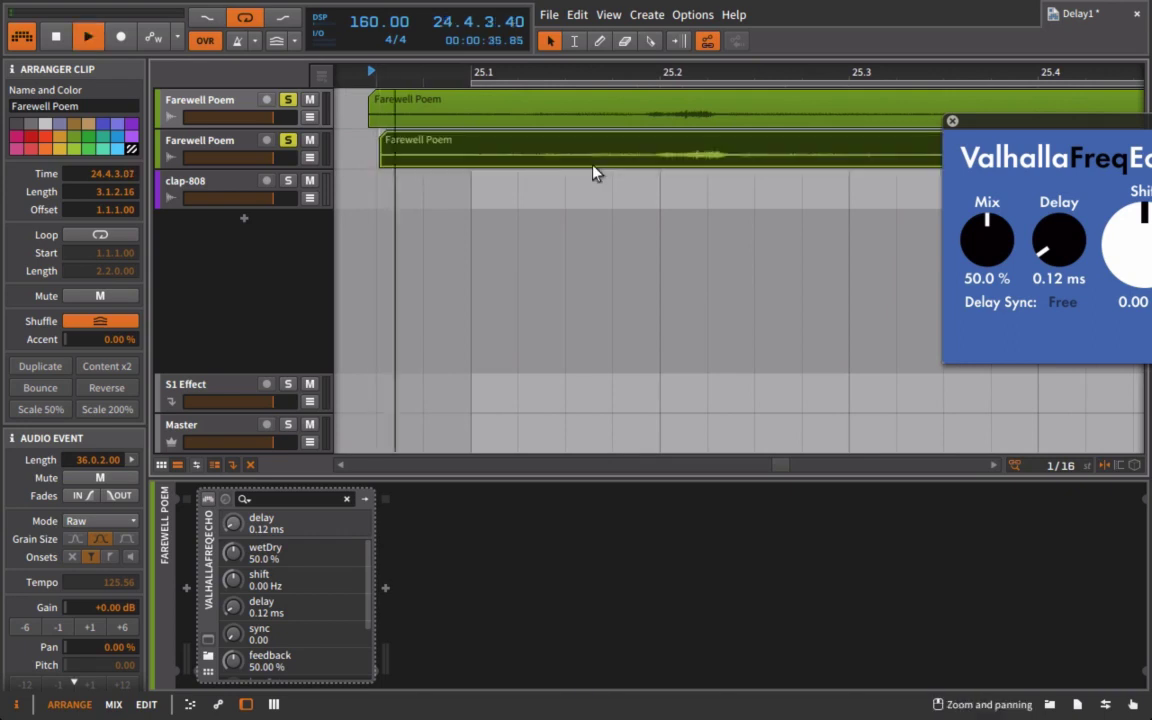
pyautogui.click(288, 141)
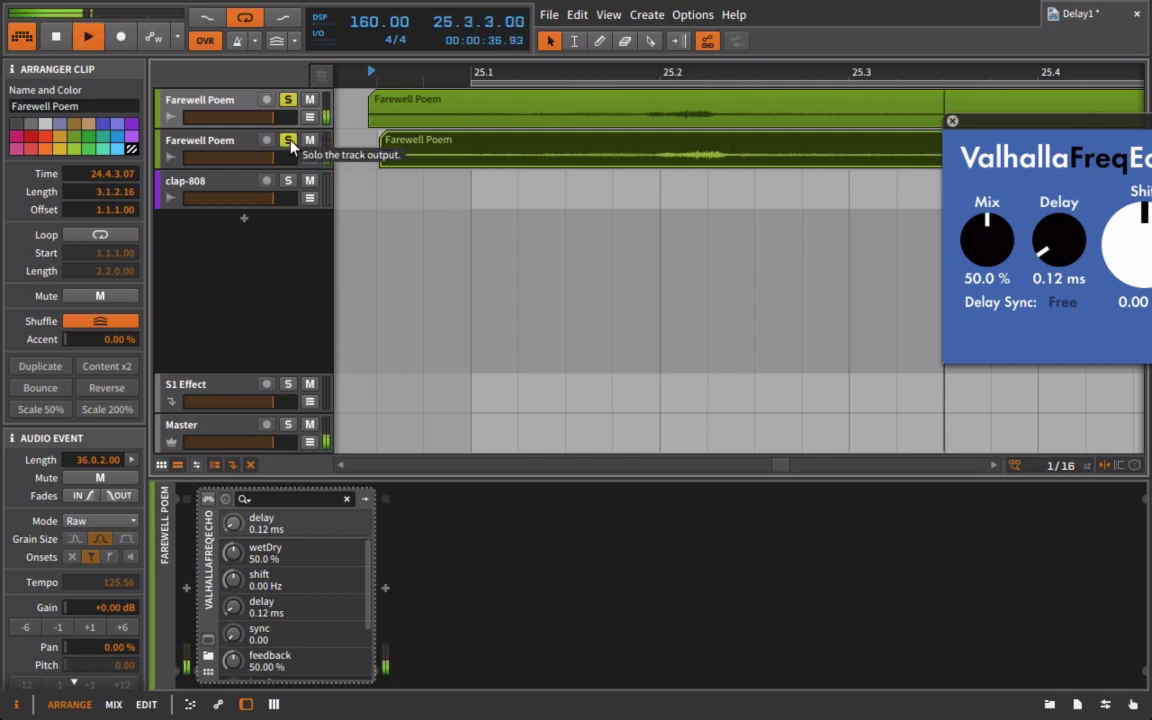
pyautogui.click(288, 141)
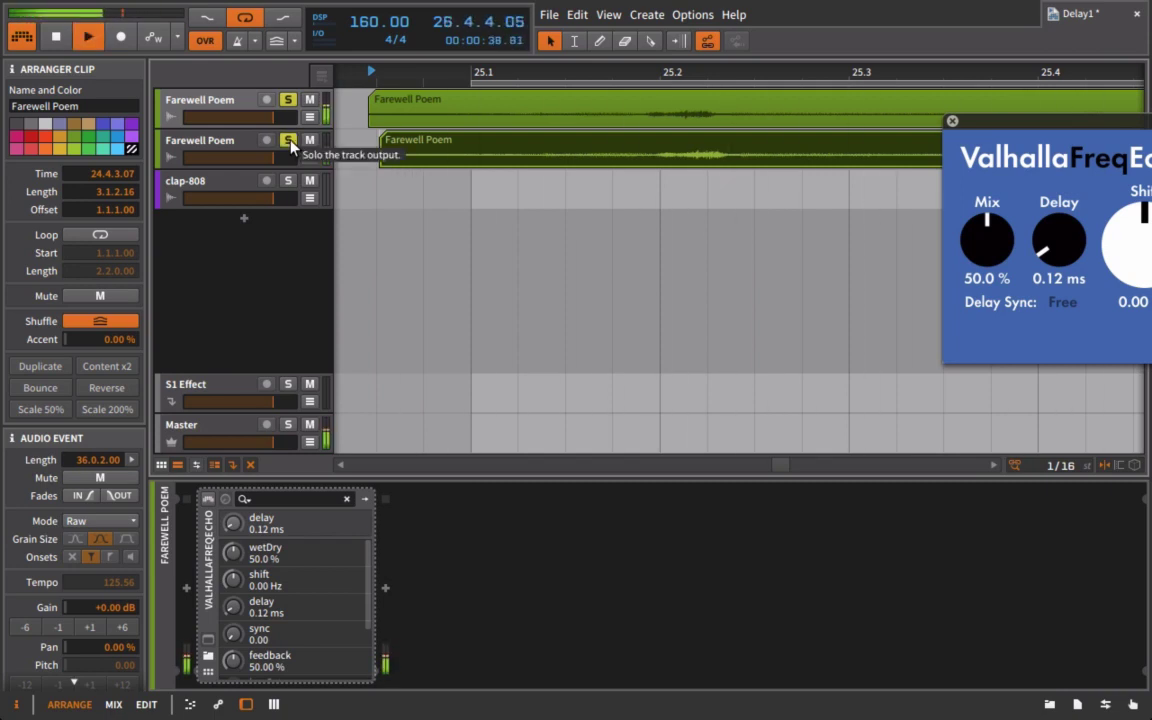
pyautogui.click(288, 141)
pyautogui.press('space')
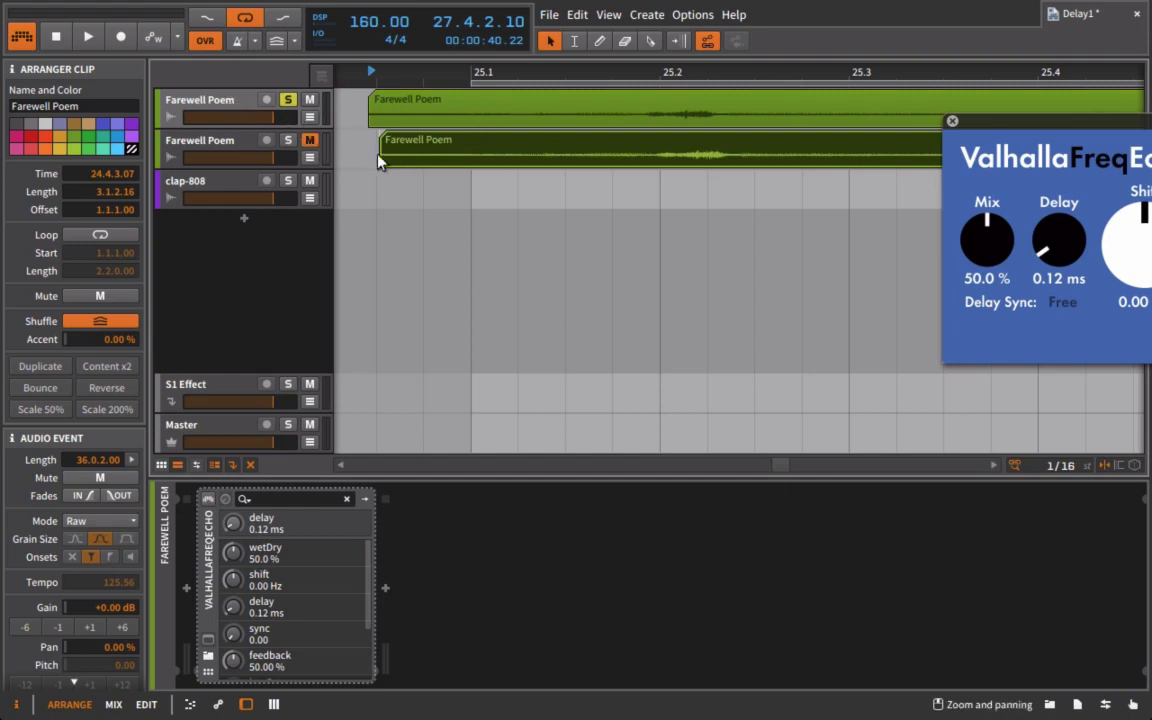
pyautogui.click(219, 141)
# Step: Delete the duplicate track, select Farewell Poem, and zoom the timeline to bars 25–32
pyautogui.press('Delete')
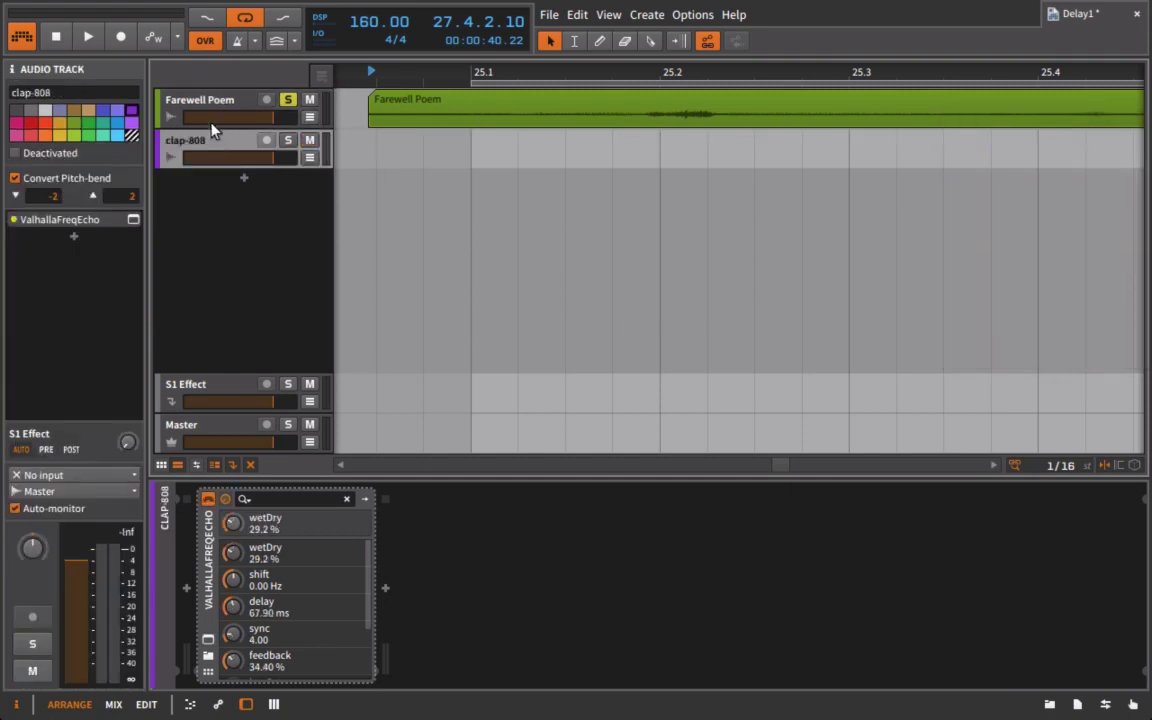
pyautogui.click(210, 103)
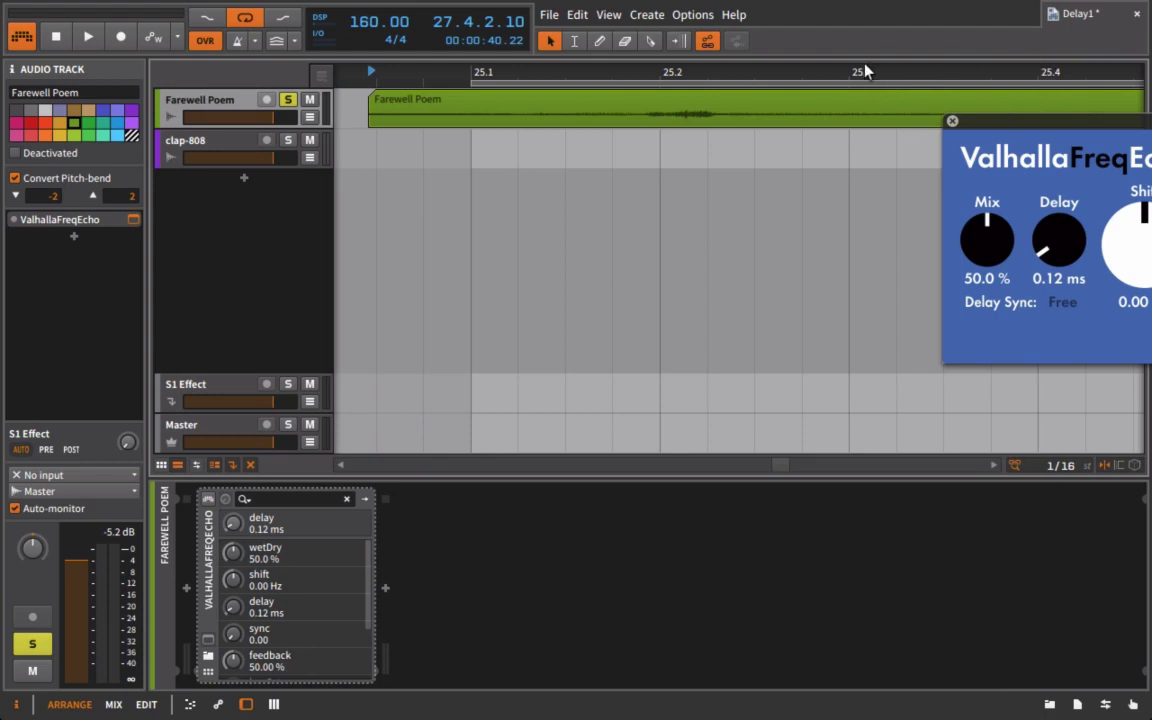
pyautogui.moveTo(866, 71); pyautogui.dragTo(631, 167)
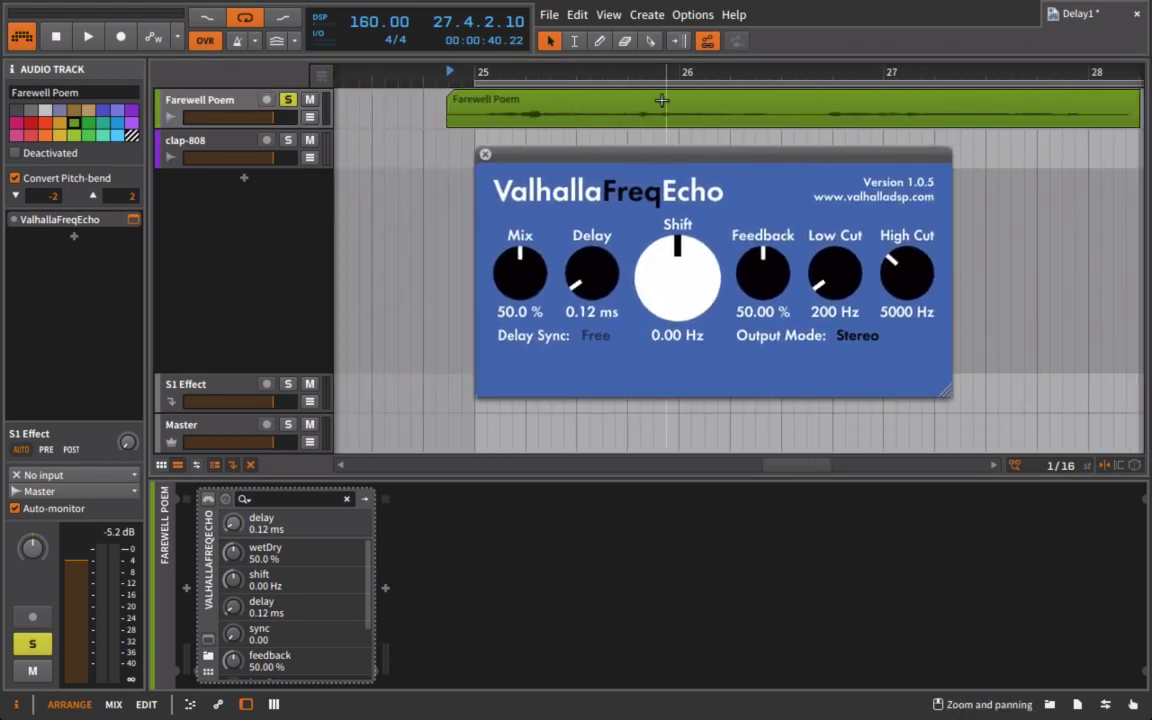
pyautogui.moveTo(595, 72); pyautogui.dragTo(480, 110)
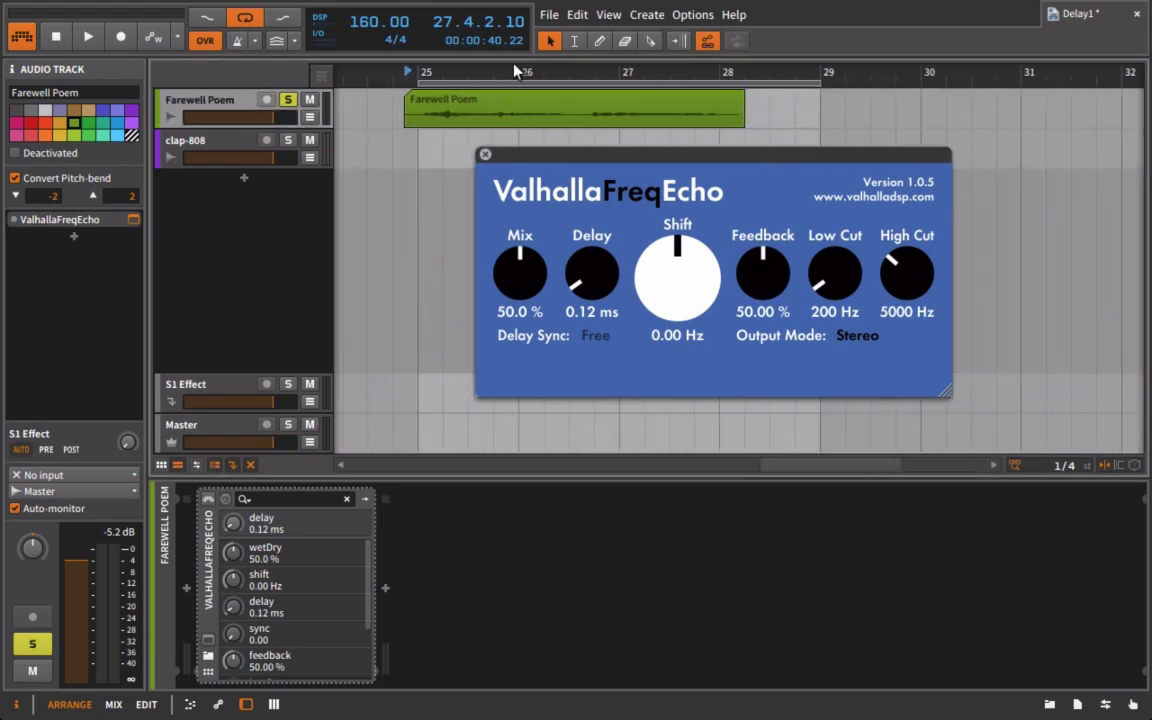
# Step: Set High Cut to 15000 Hz and Delay to 10.28 ms, and loop bars 25–28
pyautogui.moveTo(907, 274); pyautogui.dragTo(913, 10)
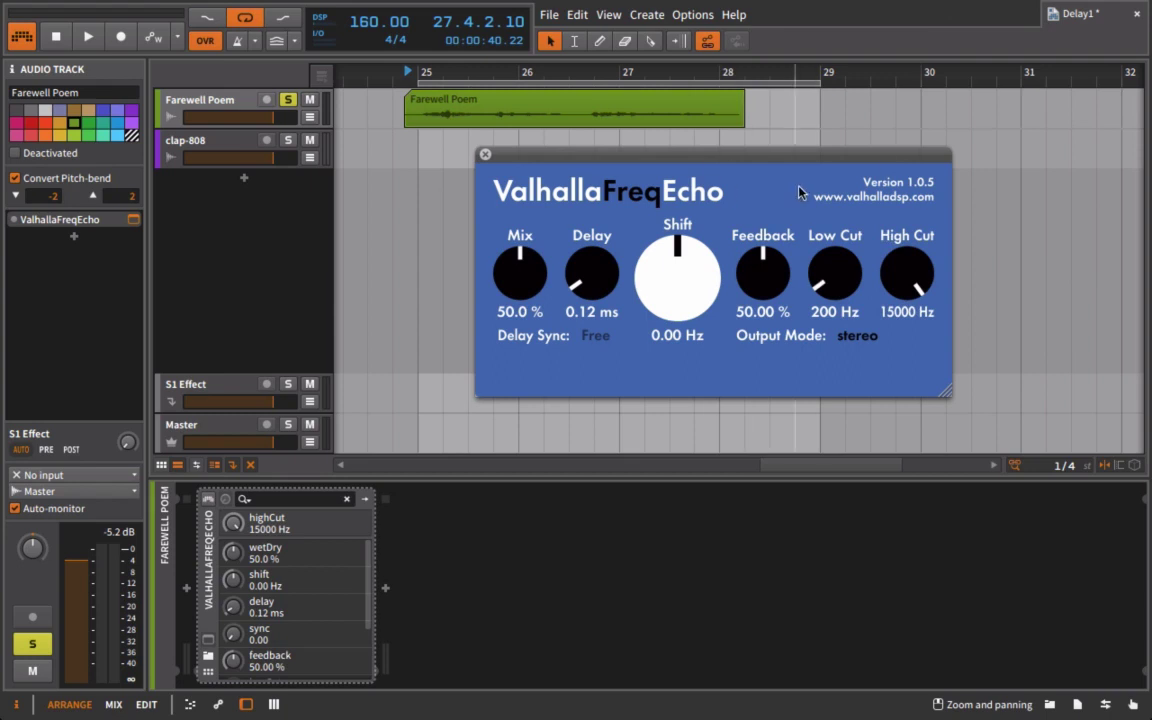
pyautogui.press('space')
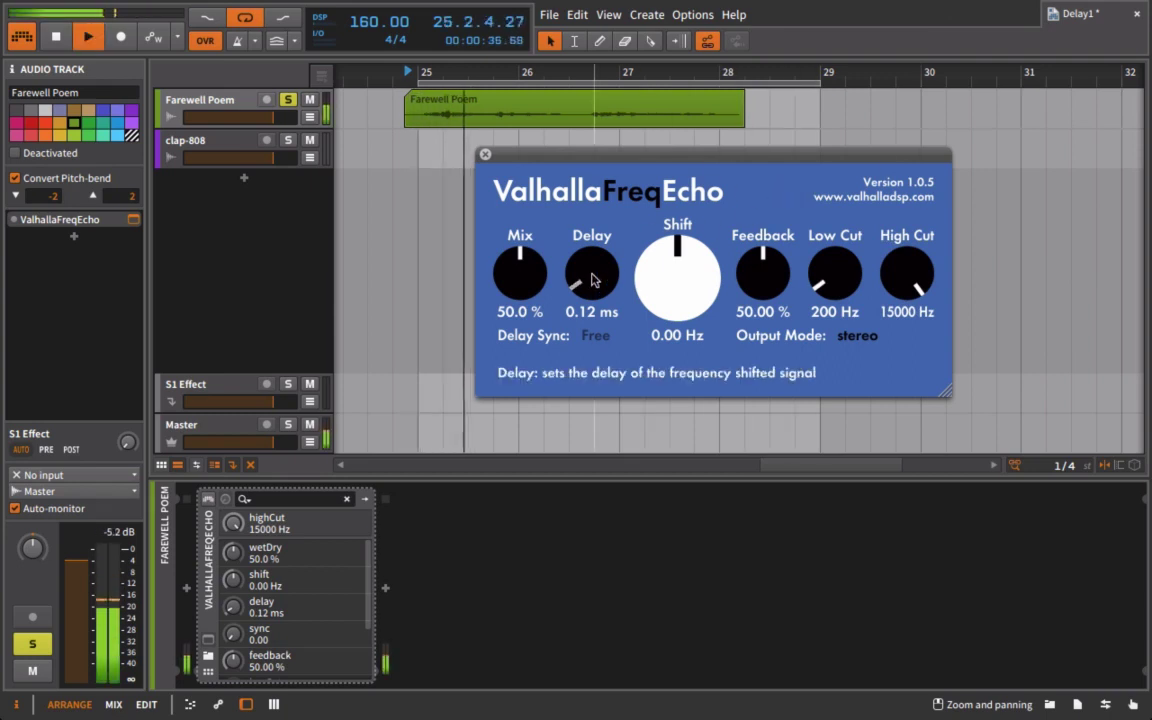
pyautogui.moveTo(592, 268); pyautogui.dragTo(606, 238)
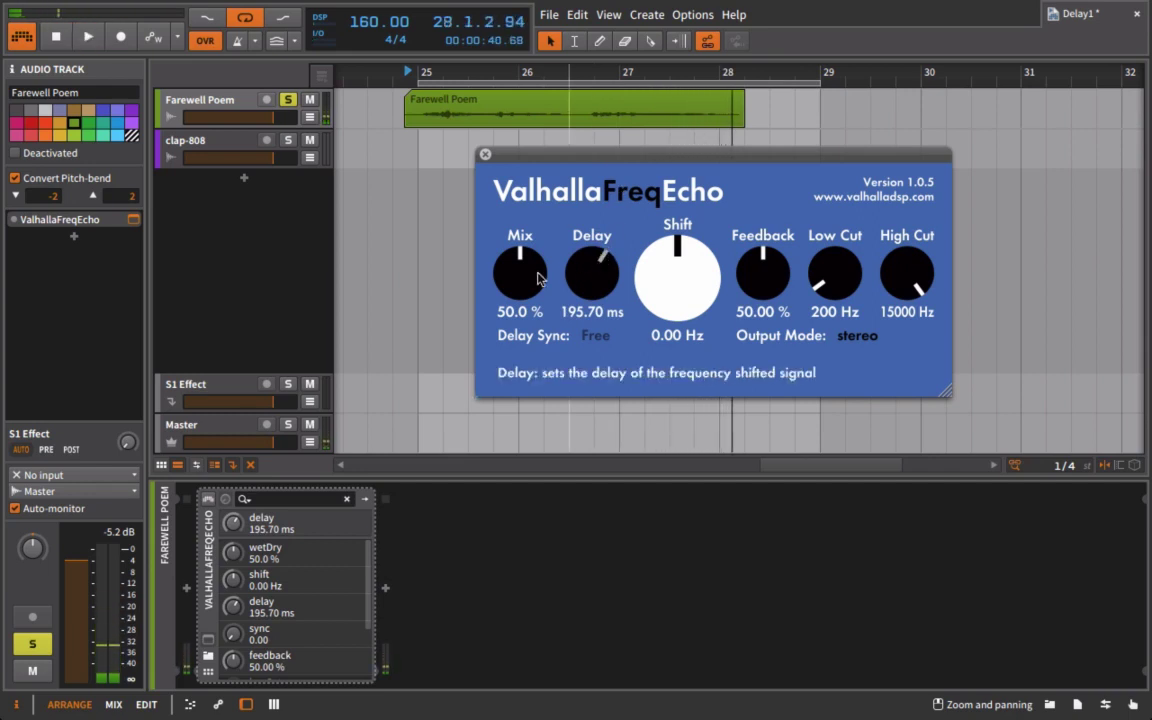
pyautogui.moveTo(589, 260); pyautogui.dragTo(581, 352)
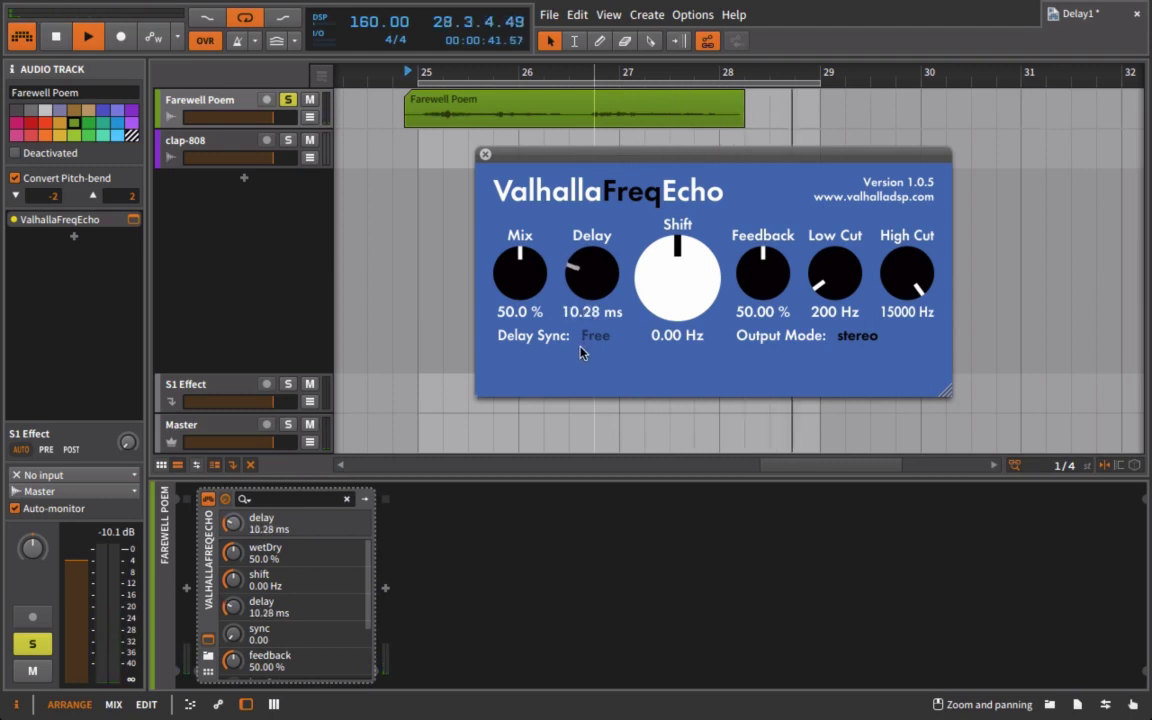
pyautogui.moveTo(442, 108); pyautogui.dragTo(455, 108)
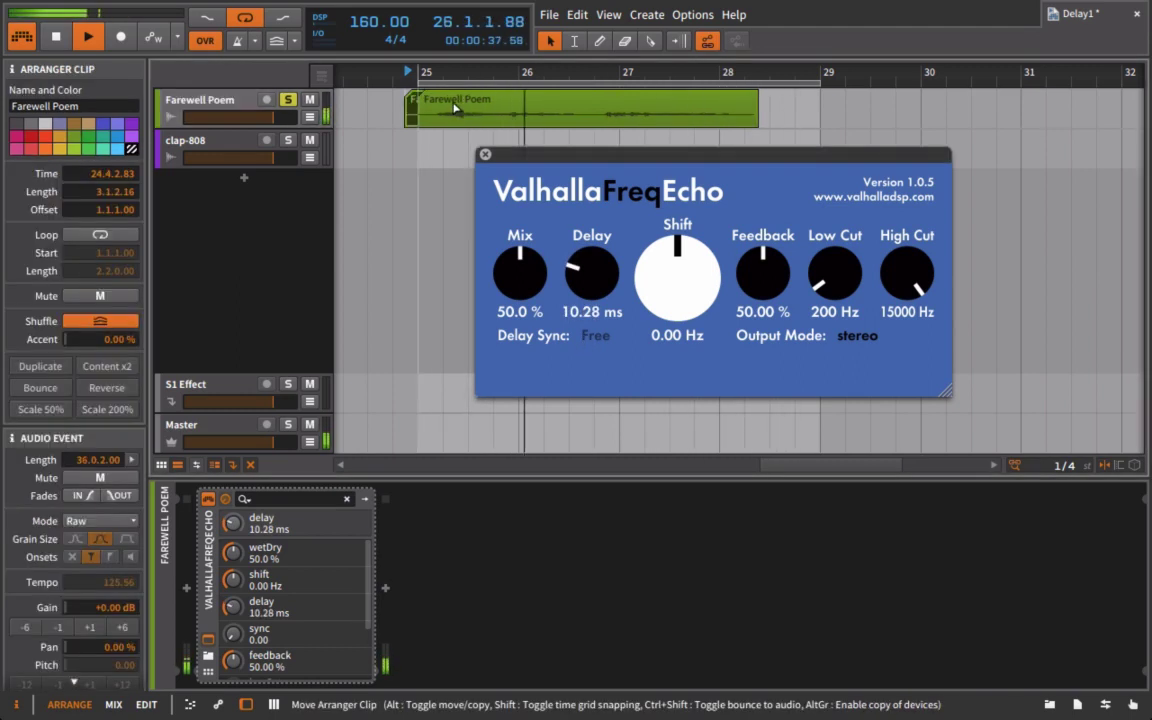
pyautogui.moveTo(820, 80); pyautogui.dragTo(771, 90)
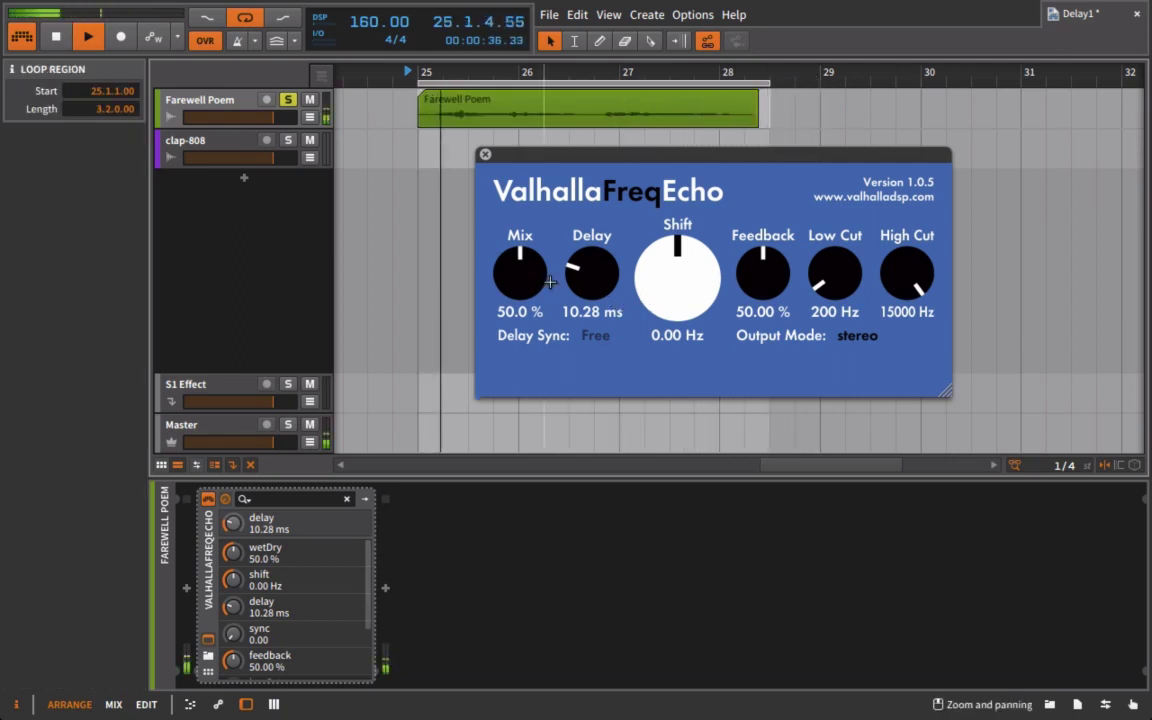
# Step: Raise Feedback, trim High Cut to 14580 Hz, and nudge Shift slightly negative
pyautogui.moveTo(770, 280); pyautogui.dragTo(777, 250)
pyautogui.moveTo(908, 270); pyautogui.dragTo(856, 279)
pyautogui.press('space')
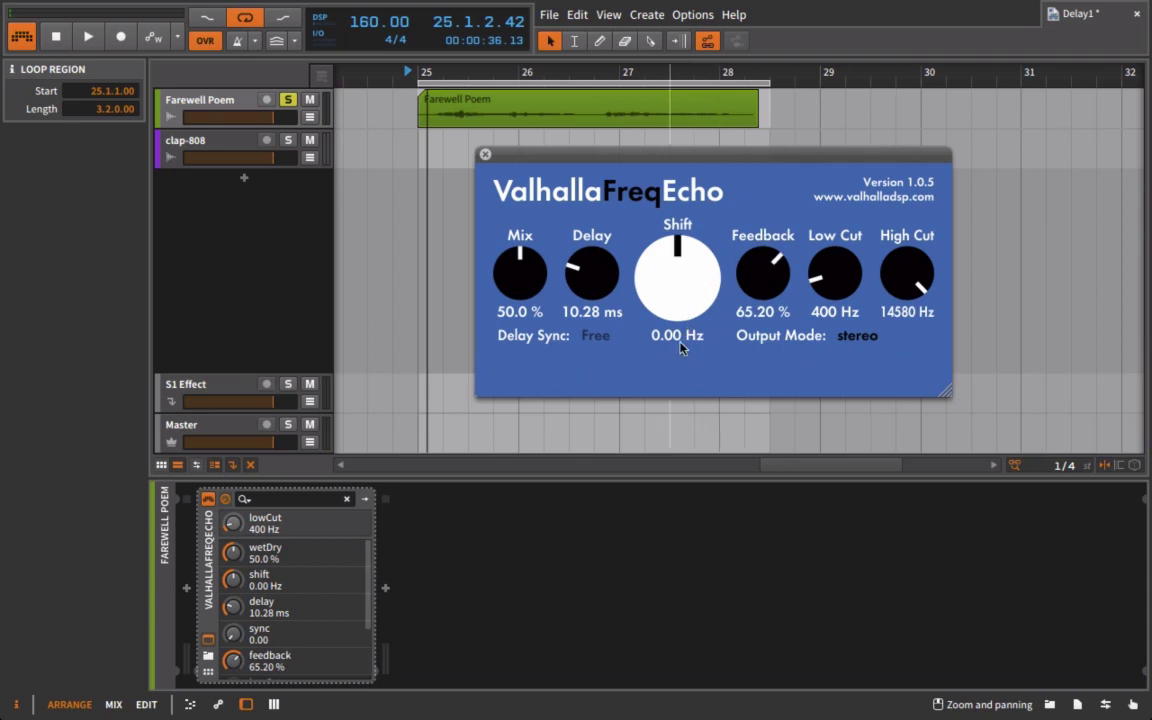
pyautogui.moveTo(681, 317)
pyautogui.mouseDown()
pyautogui.moveTo(667, 430)
pyautogui.moveTo(673, 331)
pyautogui.mouseUp()
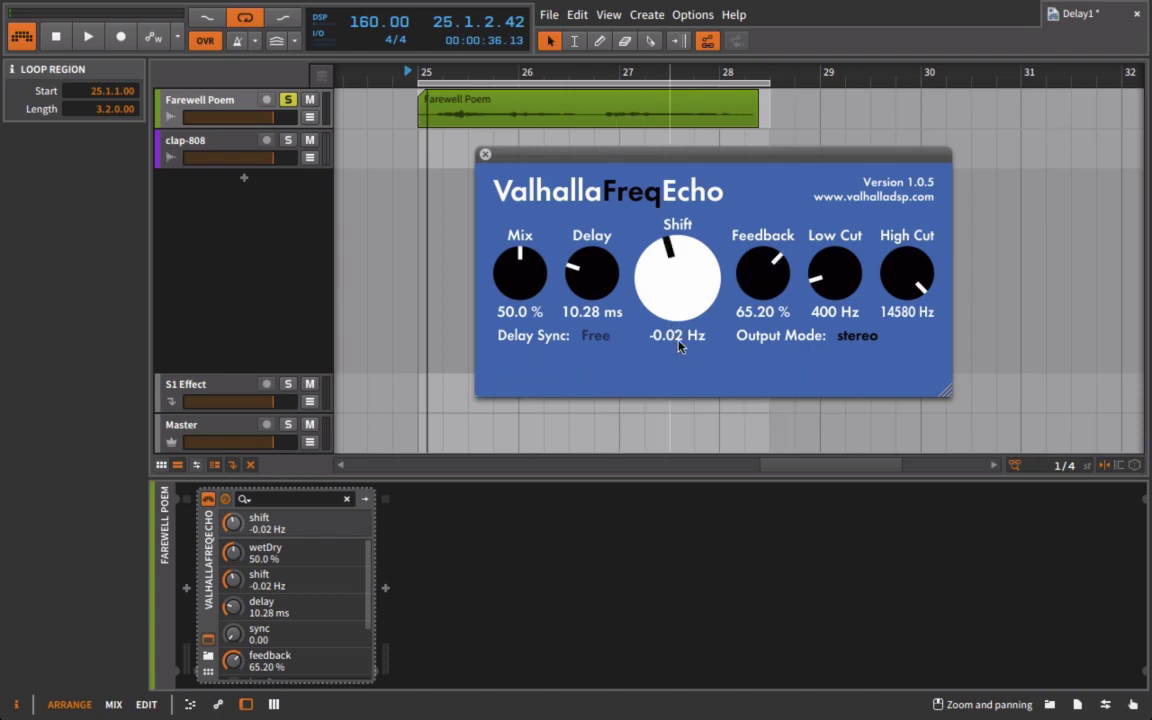
# Step: While looping, set Shift -100.67 Hz, Low Cut 120 Hz, Feedback 53.60% and Delay 1.47 ms
pyautogui.press('space')
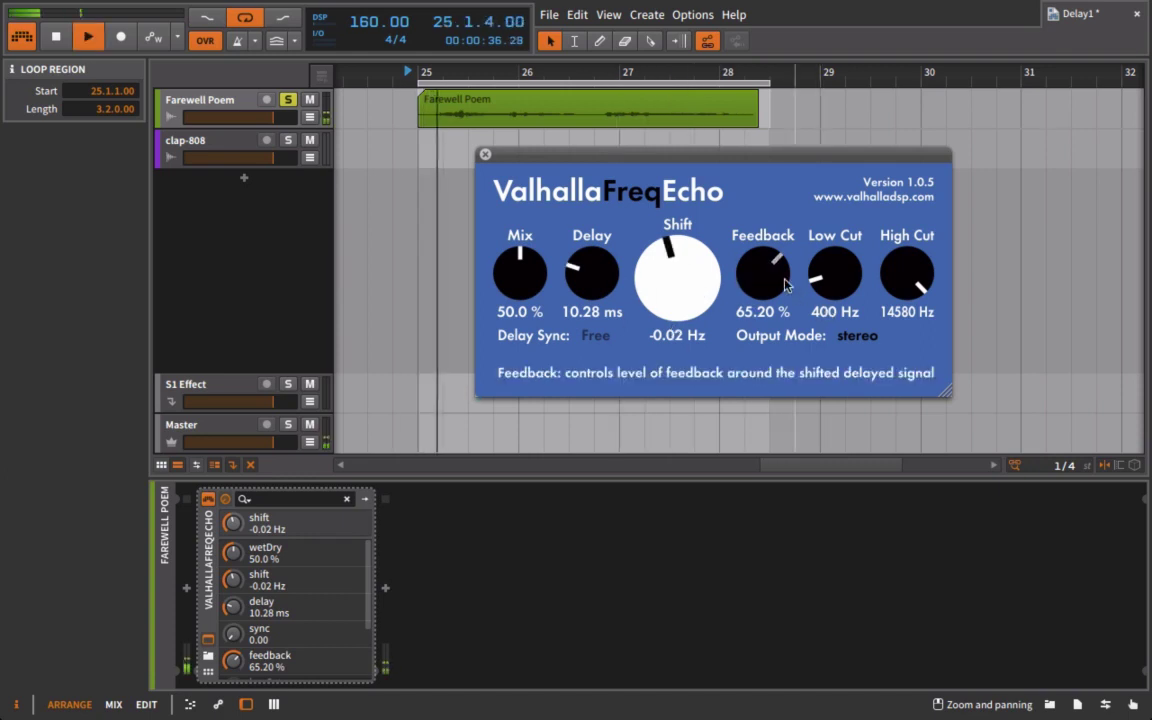
pyautogui.moveTo(770, 288); pyautogui.dragTo(715, 311)
pyautogui.moveTo(829, 293); pyautogui.dragTo(829, 314)
pyautogui.moveTo(763, 300); pyautogui.dragTo(760, 308)
pyautogui.moveTo(697, 284); pyautogui.dragTo(694, 336)
pyautogui.moveTo(762, 299); pyautogui.dragTo(763, 312)
pyautogui.moveTo(592, 288); pyautogui.dragTo(592, 313)
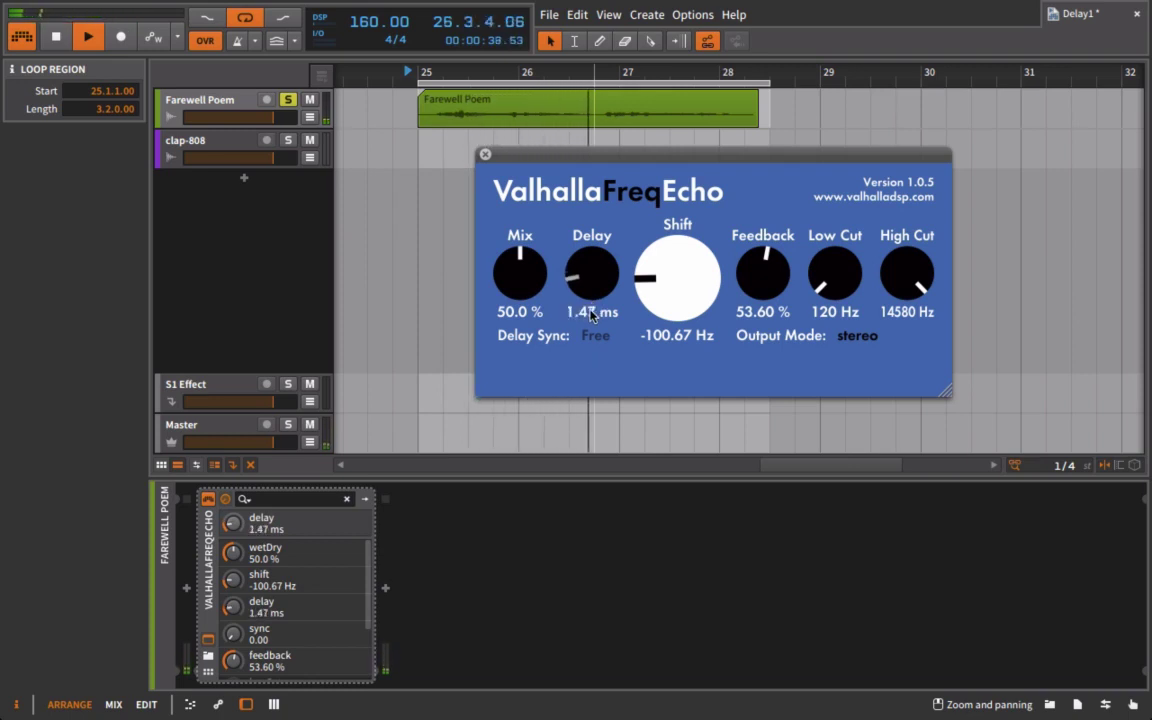
pyautogui.press('space')
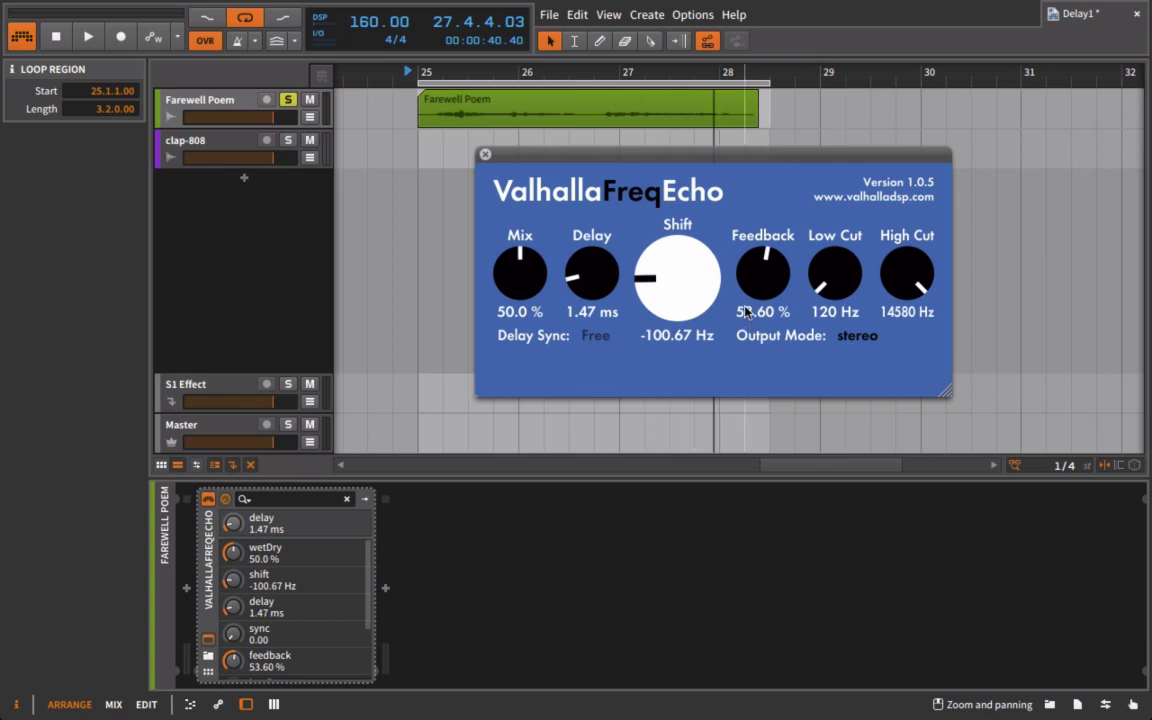
# Step: Restart looped playback and compare mono and stereo echo output, leaving it on stereo
pyautogui.press('space')
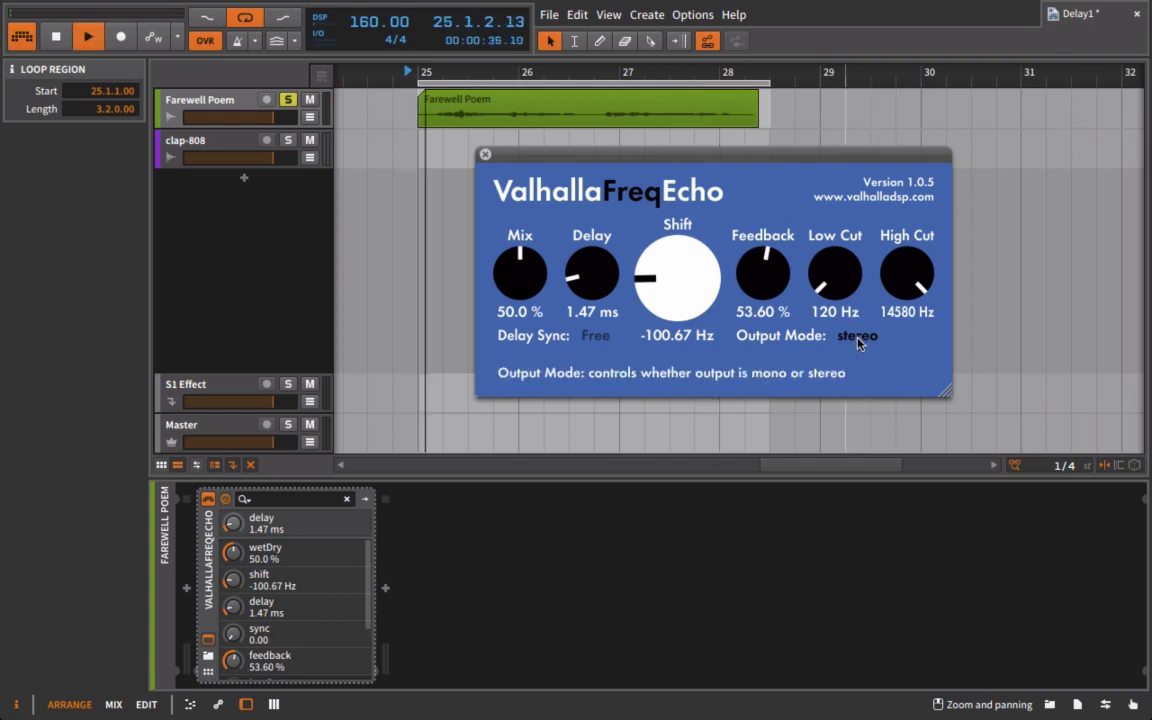
pyautogui.click(858, 340)
pyautogui.click(857, 341)
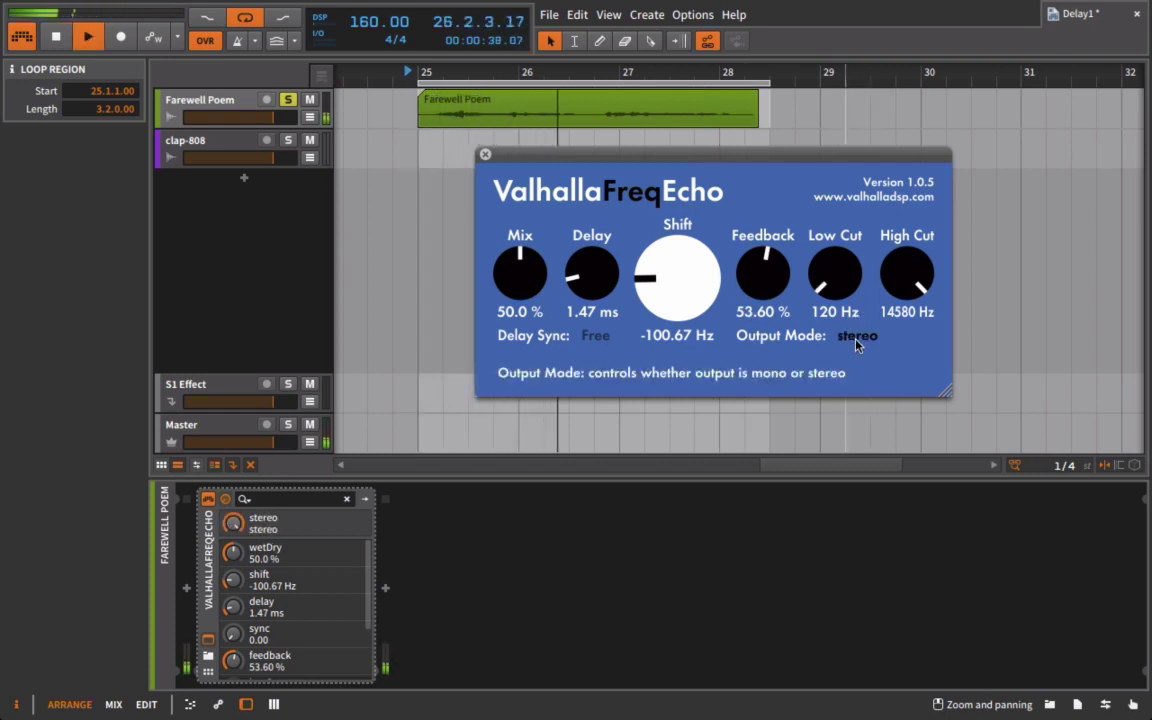
pyautogui.click(857, 341)
pyautogui.click(857, 341)
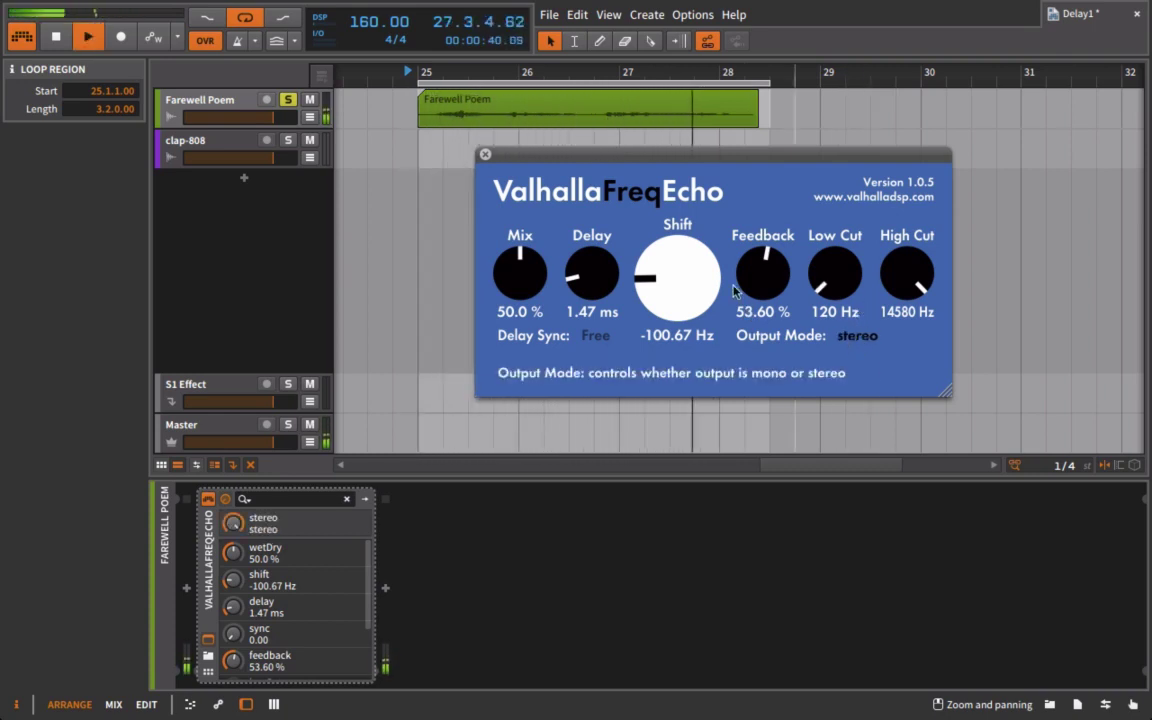
# Step: Adjust the Shift, Feedback, Delay and Mix knobs to -182.72 Hz, 36.80%, 9.74 ms and 84.8%
pyautogui.moveTo(677, 280); pyautogui.dragTo(735, 180)
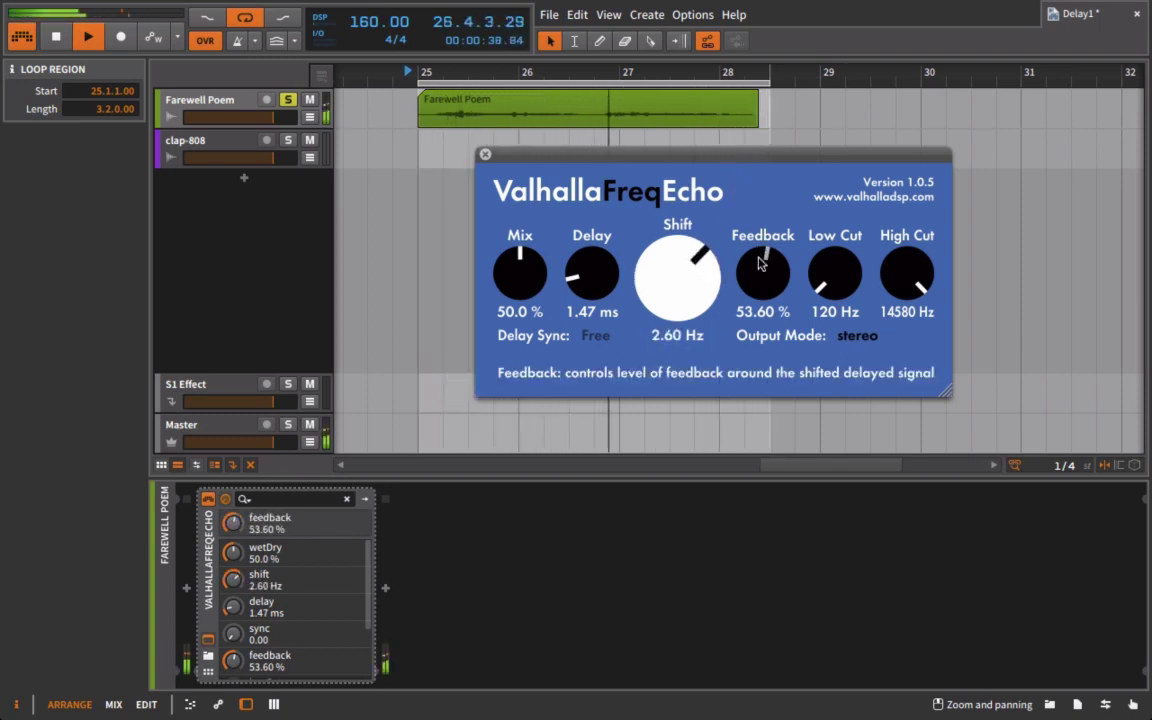
pyautogui.moveTo(762, 276); pyautogui.dragTo(758, 296)
pyautogui.moveTo(677, 275); pyautogui.dragTo(680, 250)
pyautogui.moveTo(590, 272)
pyautogui.mouseDown()
pyautogui.moveTo(590, 208)
pyautogui.moveTo(590, 258)
pyautogui.mouseUp()
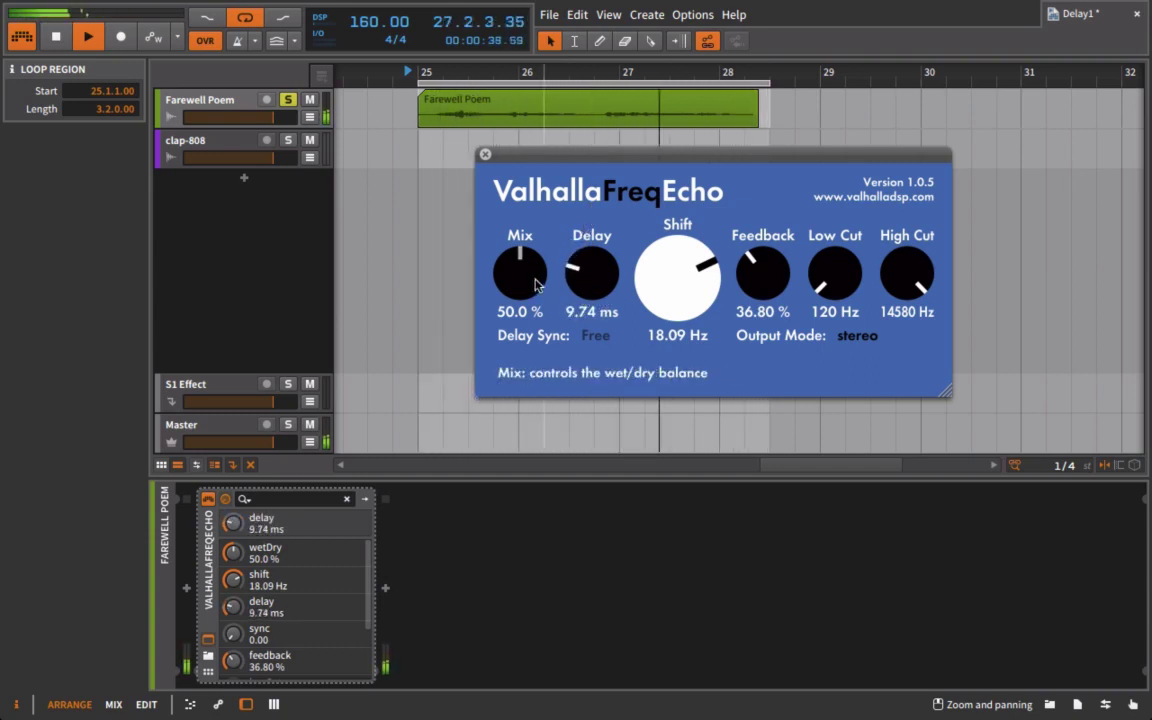
pyautogui.moveTo(520, 268); pyautogui.dragTo(518, 184)
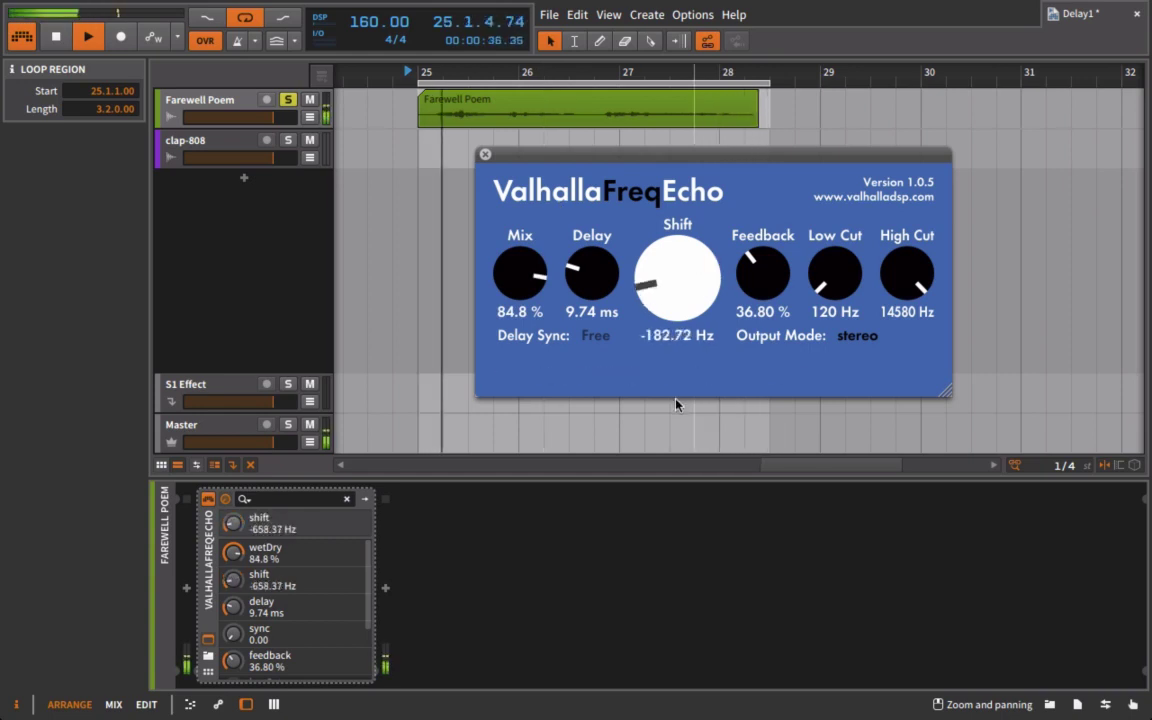